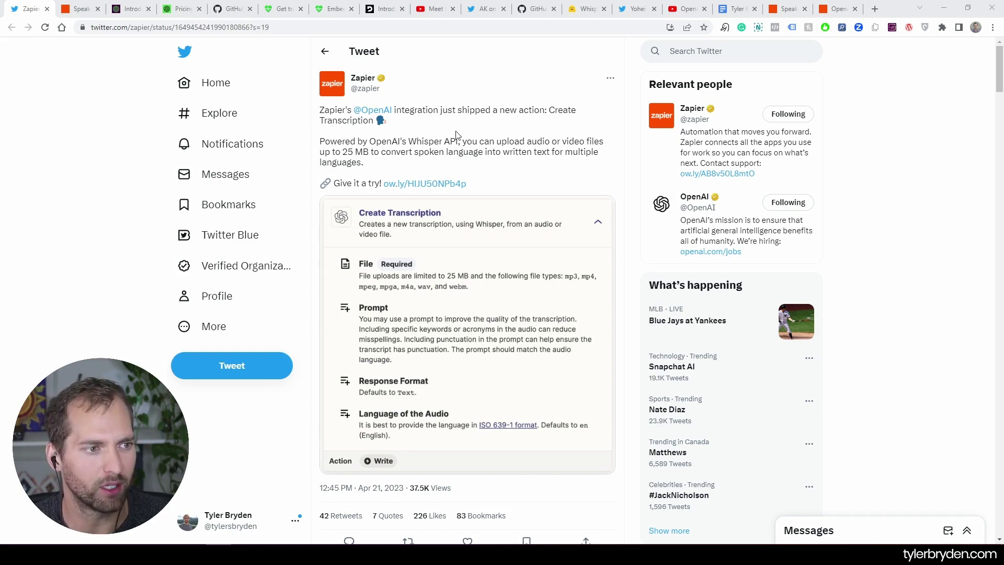
- Read the ChatGPT and Whisper APIs post down to the Whisper API's $0.006-per-minute pricing and whisper-1 sample request
{"action": "key", "text": "ctrl+3"}
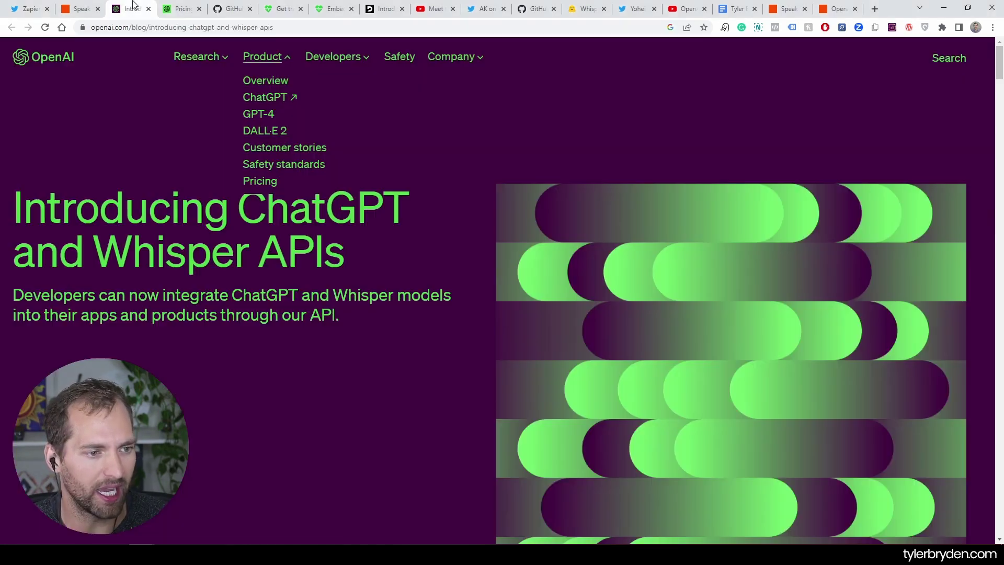
{"action": "scroll", "coordinate": [558, 144], "scroll_direction": "down", "scroll_amount": 5}
{"action": "scroll", "coordinate": [453, 363], "scroll_direction": "down", "scroll_amount": 6}
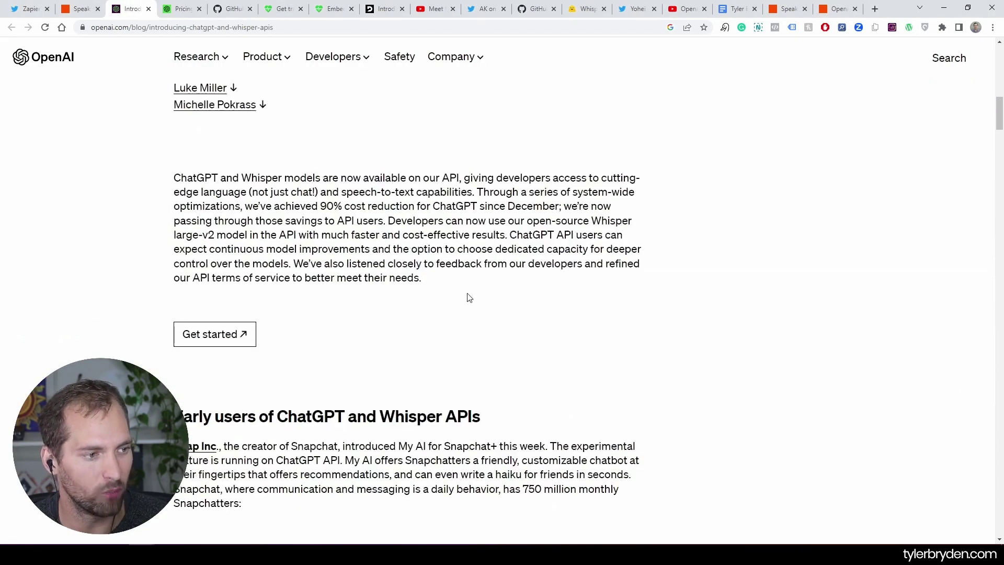
{"action": "scroll", "coordinate": [466, 296], "scroll_direction": "up", "scroll_amount": 3}
{"action": "scroll", "coordinate": [523, 288], "scroll_direction": "down", "scroll_amount": 3}
{"action": "scroll", "coordinate": [549, 284], "scroll_direction": "down", "scroll_amount": 5}
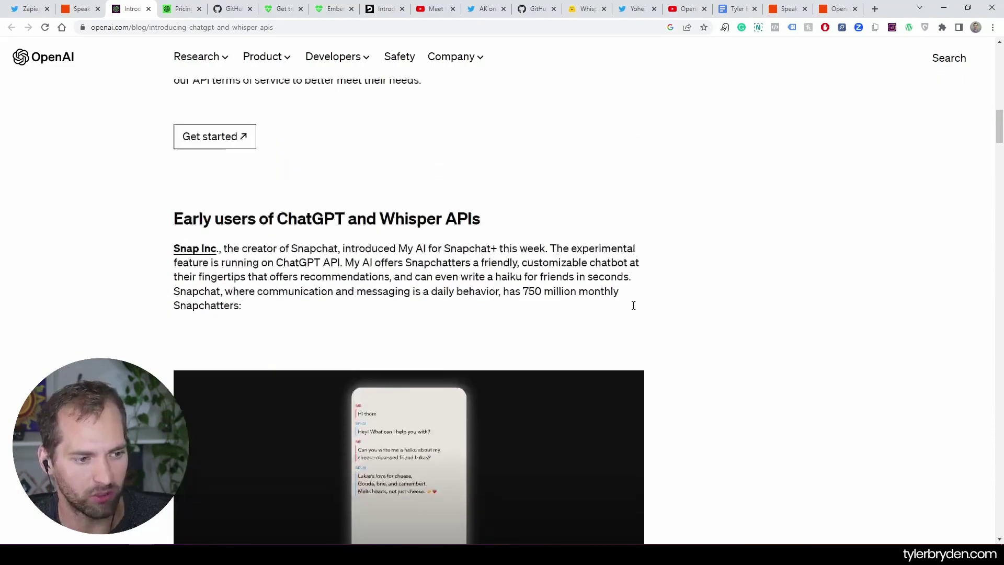
{"action": "scroll", "coordinate": [749, 313], "scroll_direction": "down", "scroll_amount": 1}
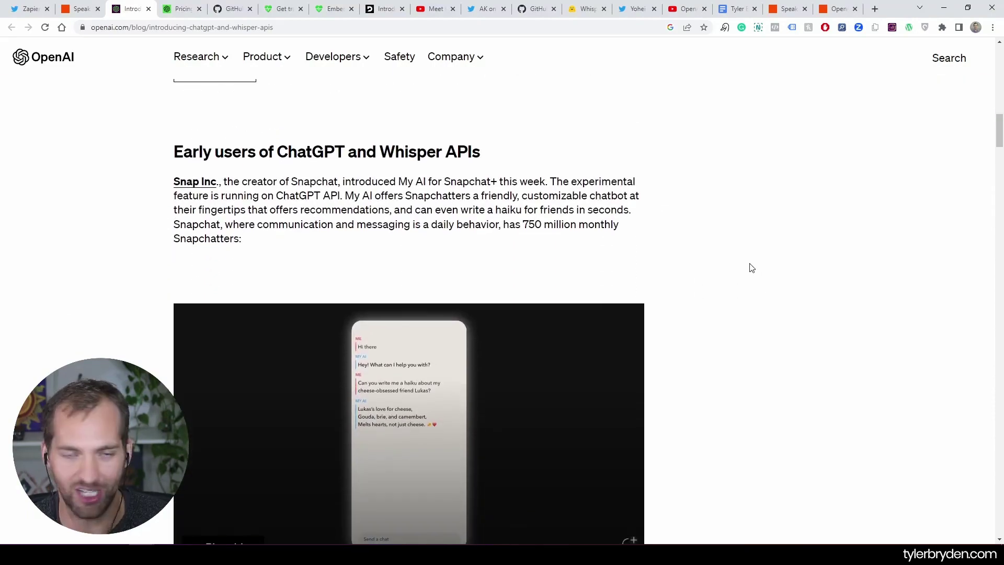
{"action": "scroll", "coordinate": [752, 267], "scroll_direction": "down", "scroll_amount": 1}
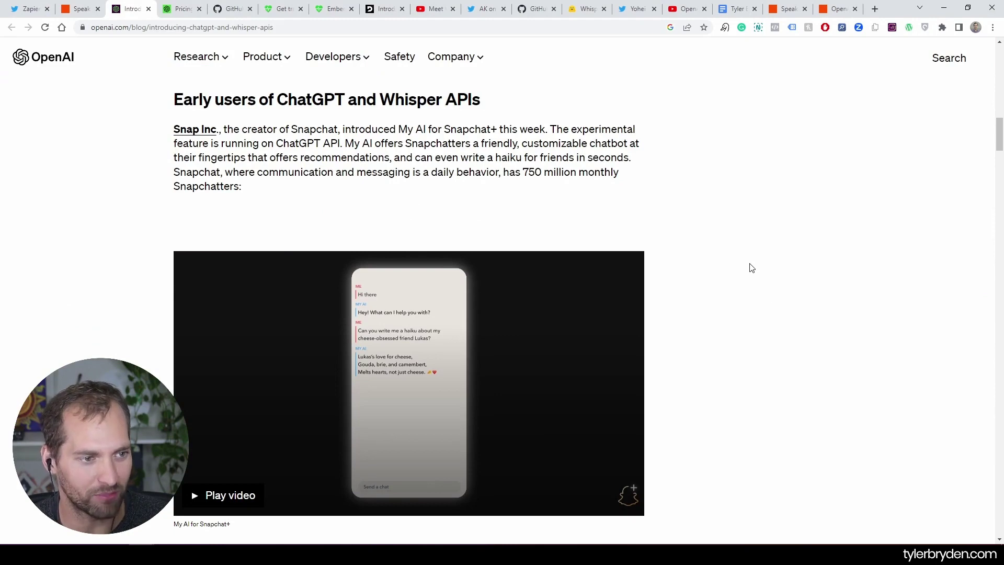
{"action": "scroll", "coordinate": [752, 268], "scroll_direction": "up", "scroll_amount": 1}
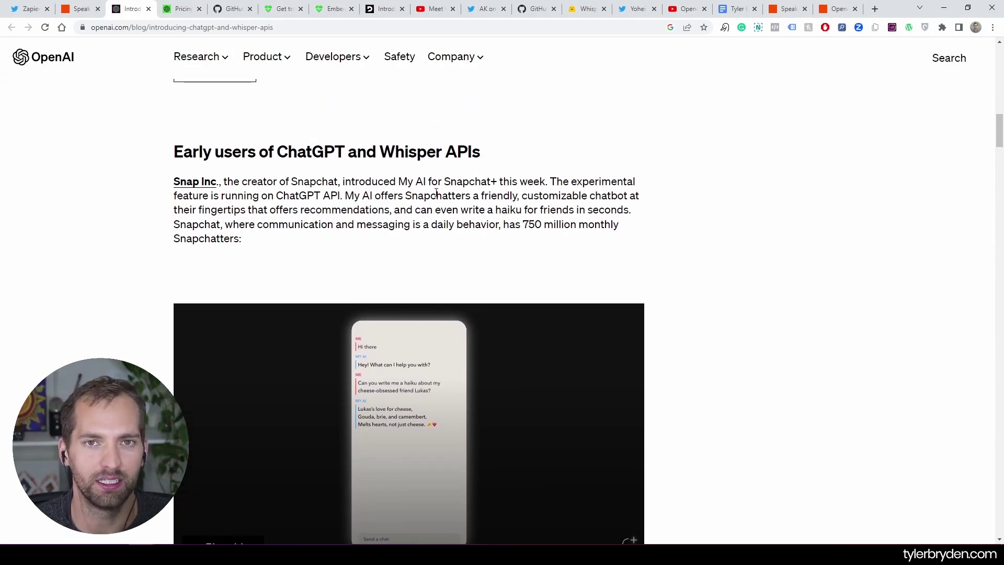
{"action": "scroll", "coordinate": [638, 259], "scroll_direction": "down", "scroll_amount": 3}
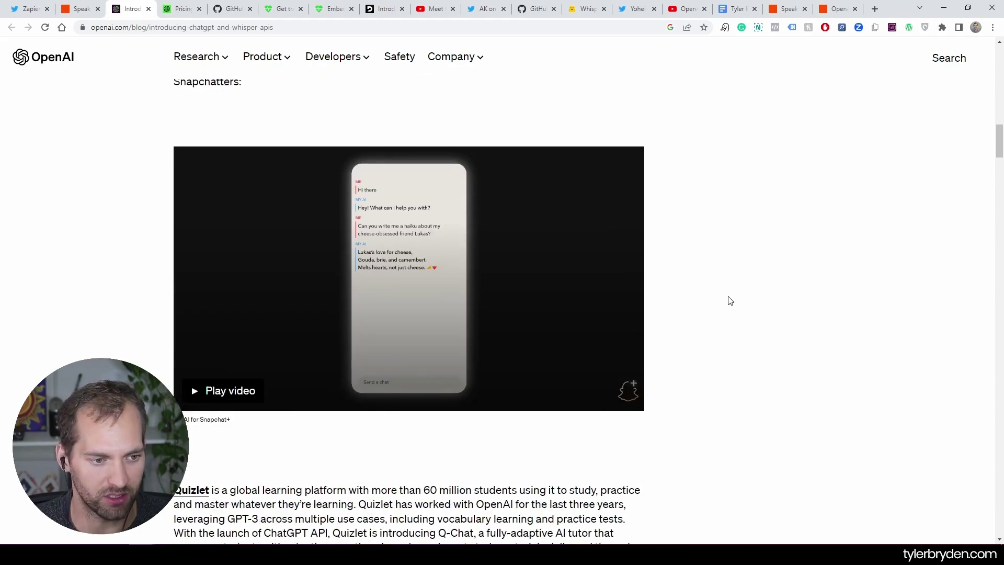
{"action": "scroll", "coordinate": [728, 299], "scroll_direction": "down", "scroll_amount": 5}
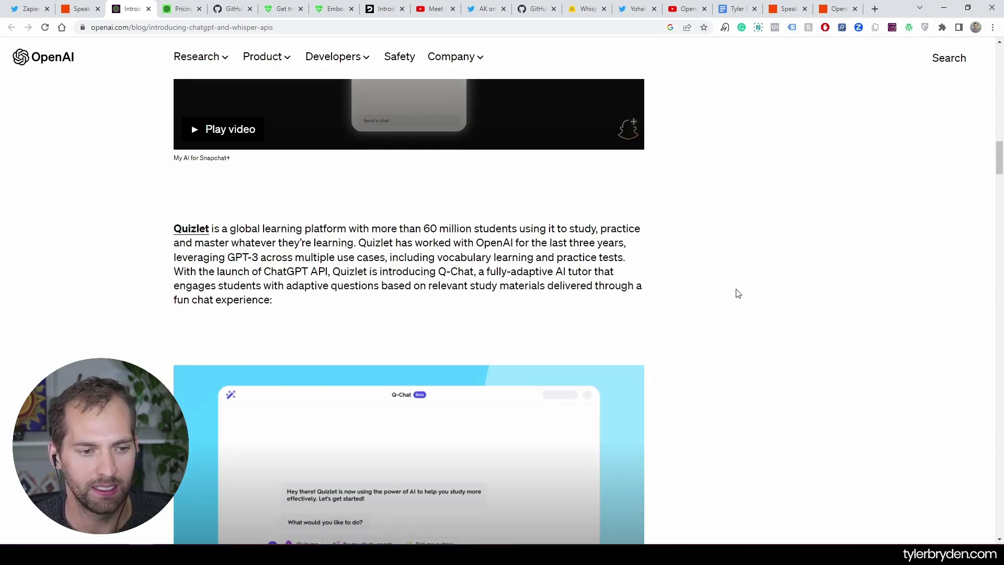
{"action": "scroll", "coordinate": [738, 290], "scroll_direction": "down", "scroll_amount": 4}
{"action": "scroll", "coordinate": [739, 292], "scroll_direction": "down", "scroll_amount": 4}
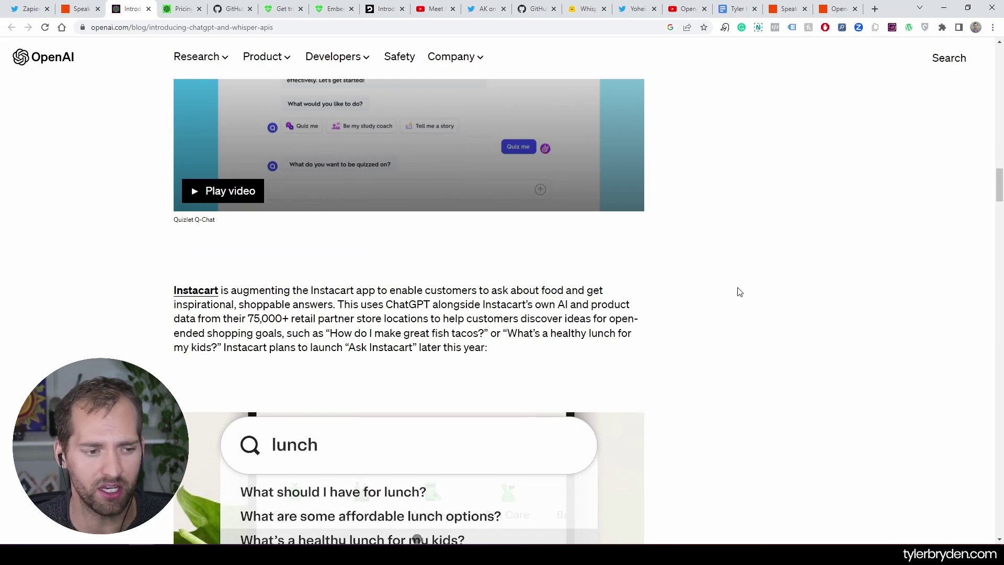
{"action": "left_click_drag", "start_coordinate": [1000, 184], "coordinate": [988, 314]}
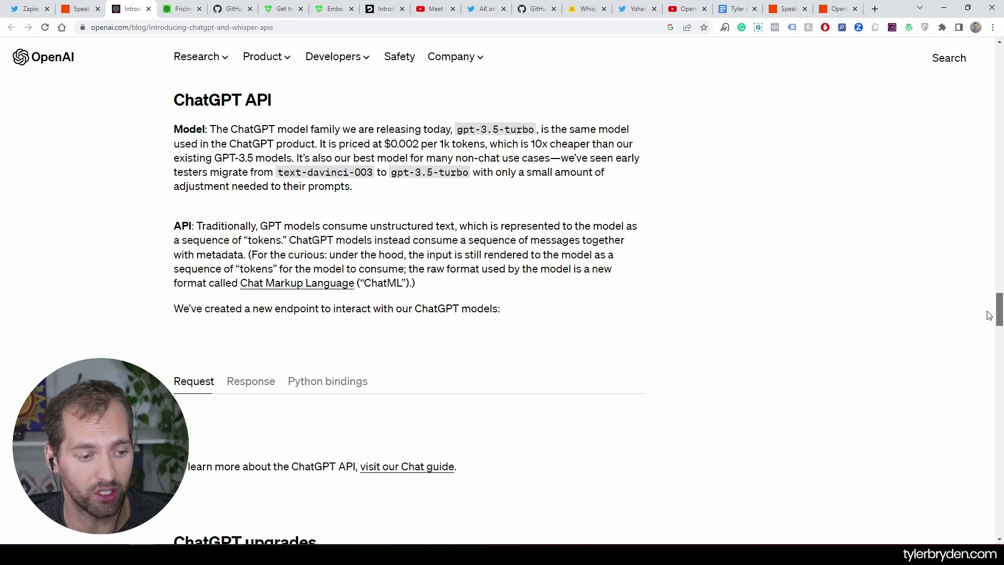
{"action": "scroll", "coordinate": [771, 437], "scroll_direction": "down", "scroll_amount": 15}
{"action": "scroll", "coordinate": [728, 273], "scroll_direction": "up", "scroll_amount": 2}
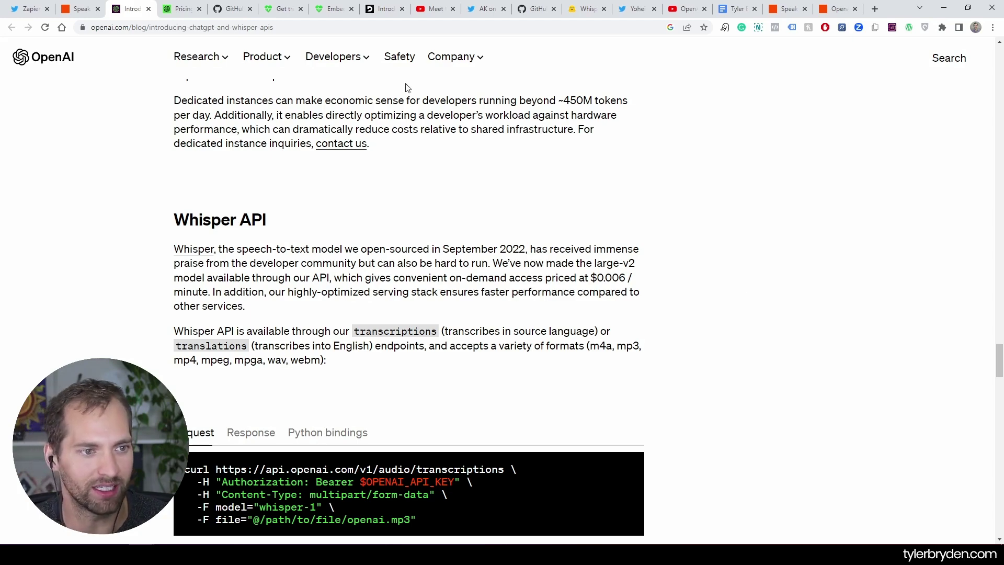
- Read the Deepgram Introducing Nova post through its Accuracy section to the Speed section's 12.1-second inference figure
{"action": "left_click", "coordinate": [384, 9]}
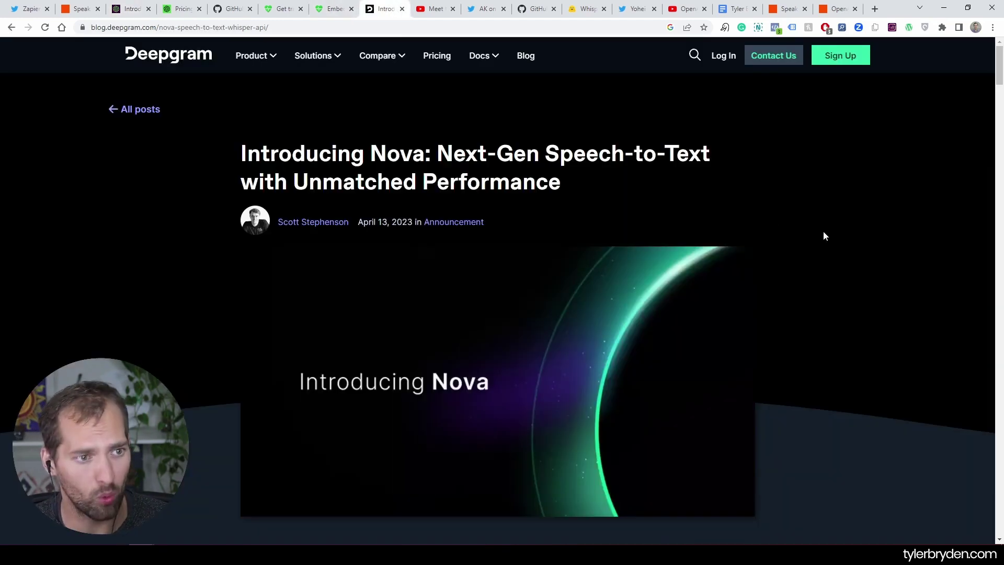
{"action": "scroll", "coordinate": [824, 236], "scroll_direction": "down", "scroll_amount": 6}
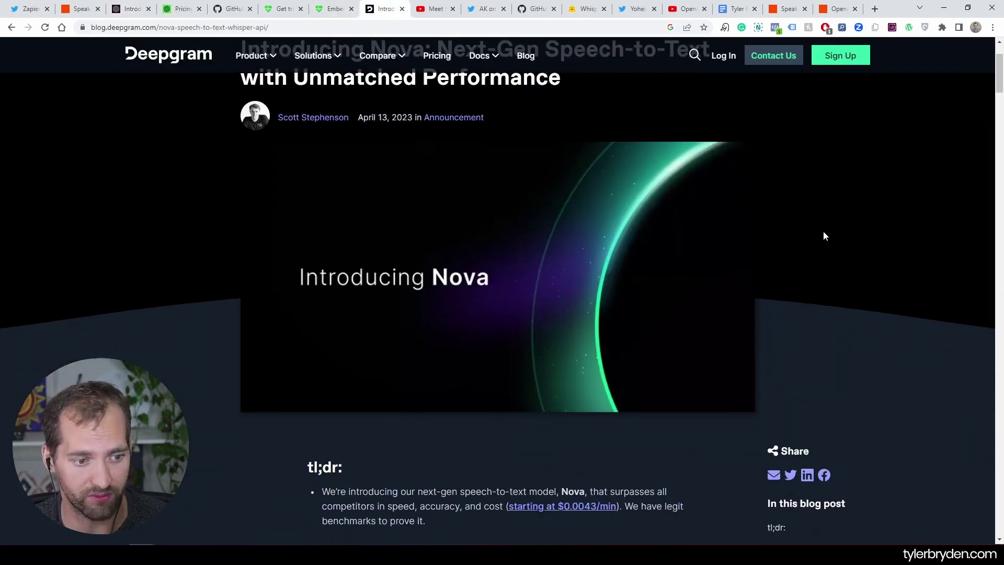
{"action": "scroll", "coordinate": [716, 348], "scroll_direction": "down", "scroll_amount": 2}
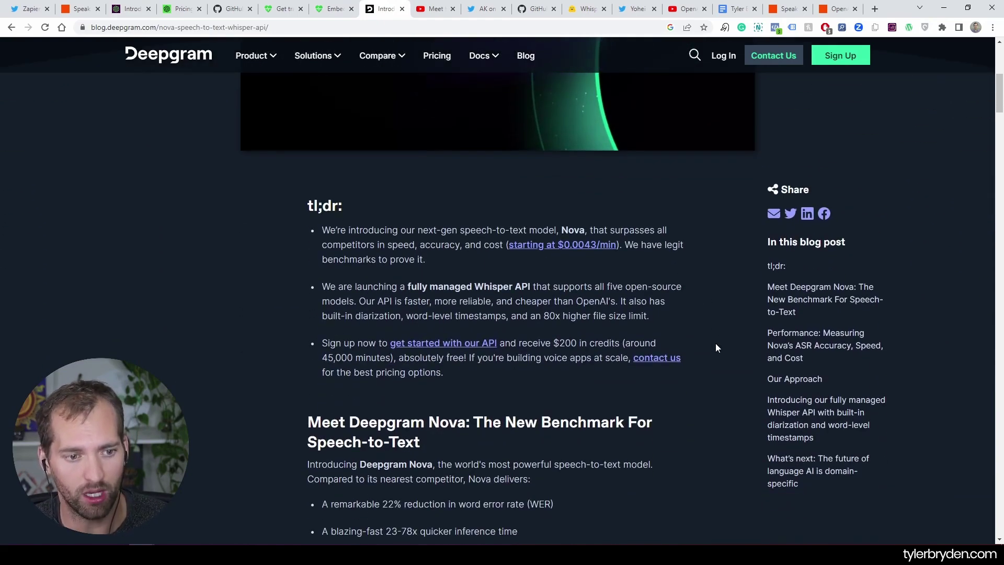
{"action": "scroll", "coordinate": [716, 348], "scroll_direction": "down", "scroll_amount": 1}
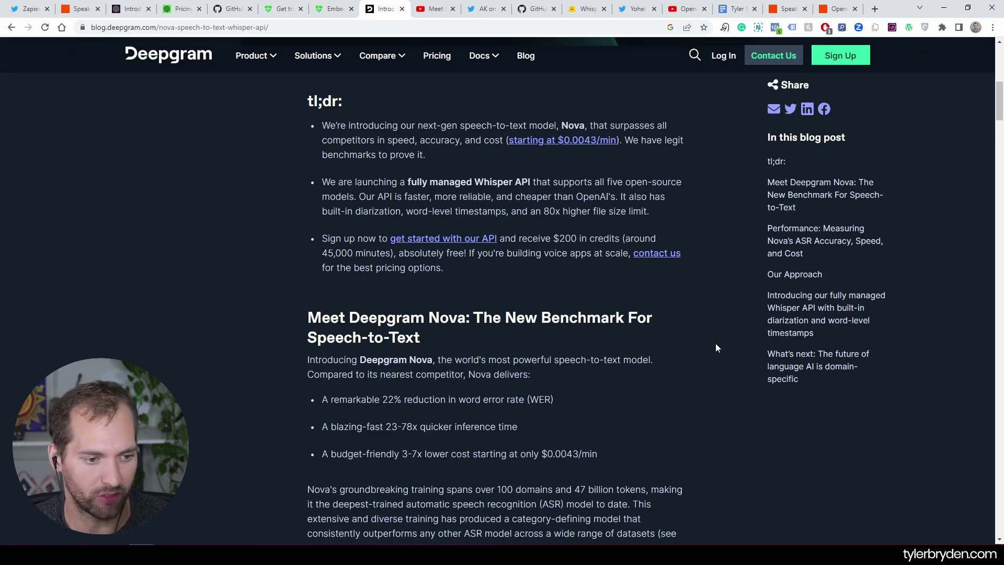
{"action": "scroll", "coordinate": [716, 348], "scroll_direction": "down", "scroll_amount": 2}
{"action": "scroll", "coordinate": [715, 348], "scroll_direction": "down", "scroll_amount": 4}
{"action": "scroll", "coordinate": [716, 348], "scroll_direction": "down", "scroll_amount": 8}
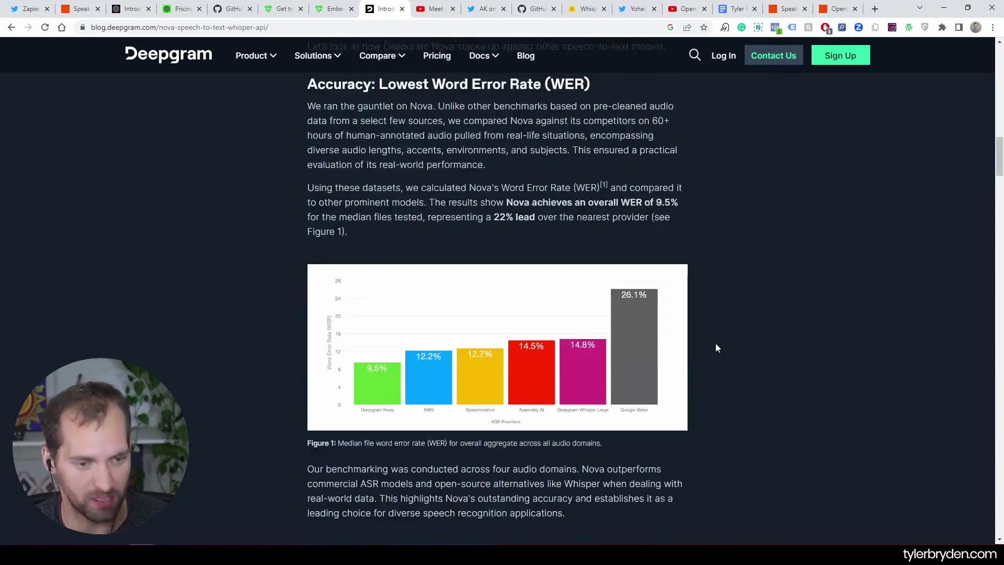
{"action": "scroll", "coordinate": [716, 343], "scroll_direction": "down", "scroll_amount": 12}
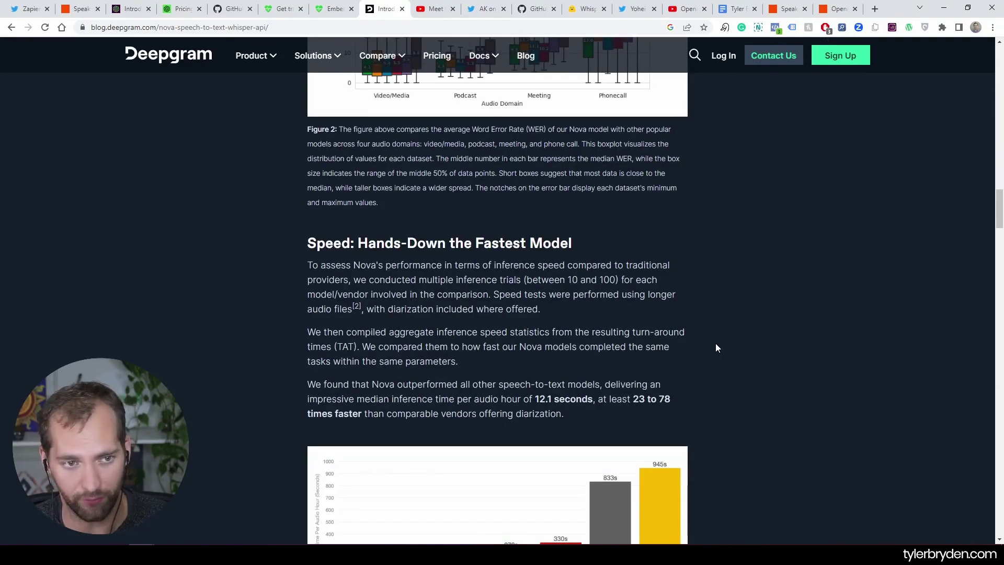
- View the Whisper JAX Hugging Face space, then read the openai/whisper GitHub README down to Approach
{"action": "left_click", "coordinate": [586, 9]}
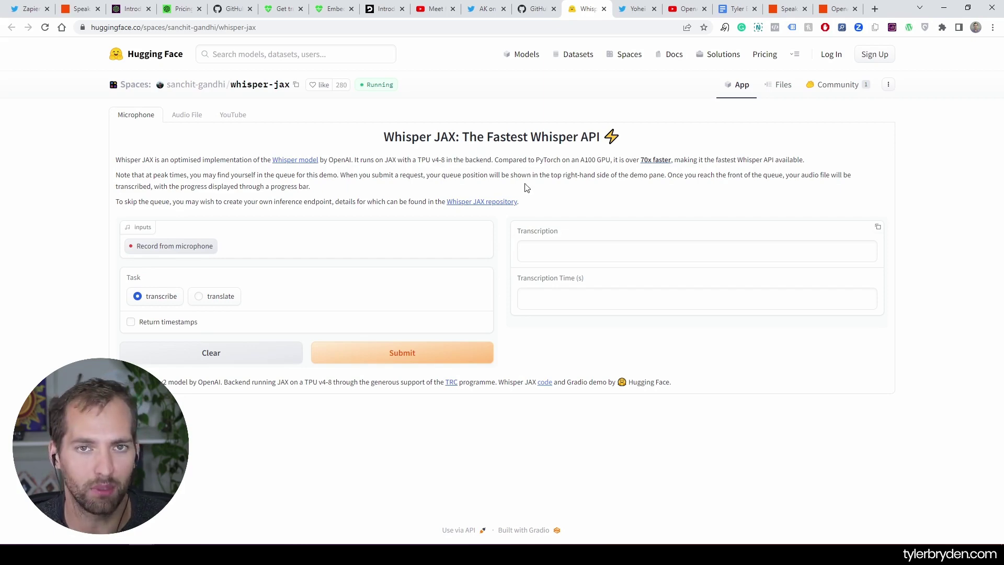
{"action": "left_click", "coordinate": [230, 9]}
{"action": "scroll", "coordinate": [167, 199], "scroll_direction": "down", "scroll_amount": 5}
{"action": "scroll", "coordinate": [168, 199], "scroll_direction": "down", "scroll_amount": 7}
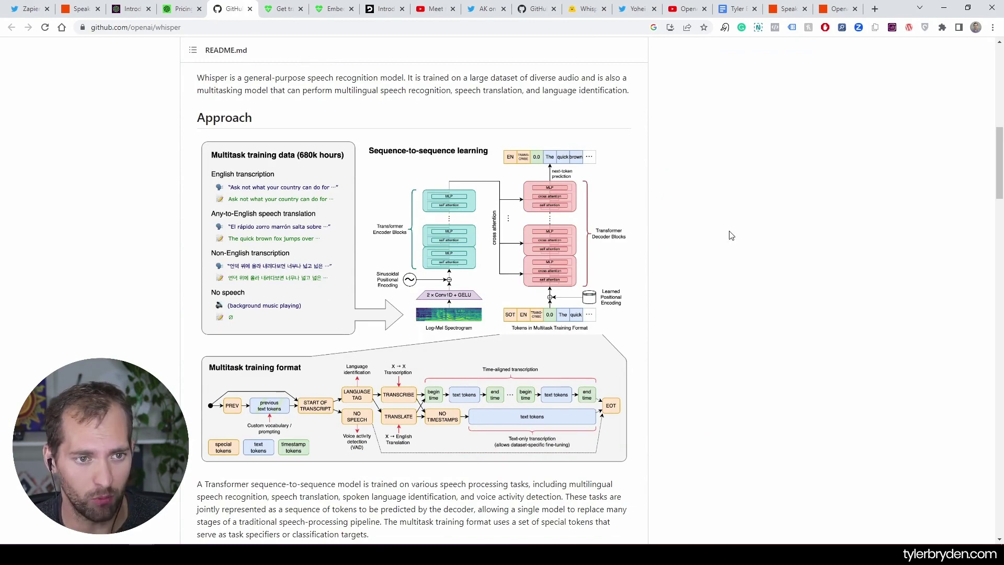
- Scroll the openai/whisper README to the Setup section showing pip install -U openai-whisper and ffmpeg instructions
{"action": "scroll", "coordinate": [731, 235], "scroll_direction": "down", "scroll_amount": 7}
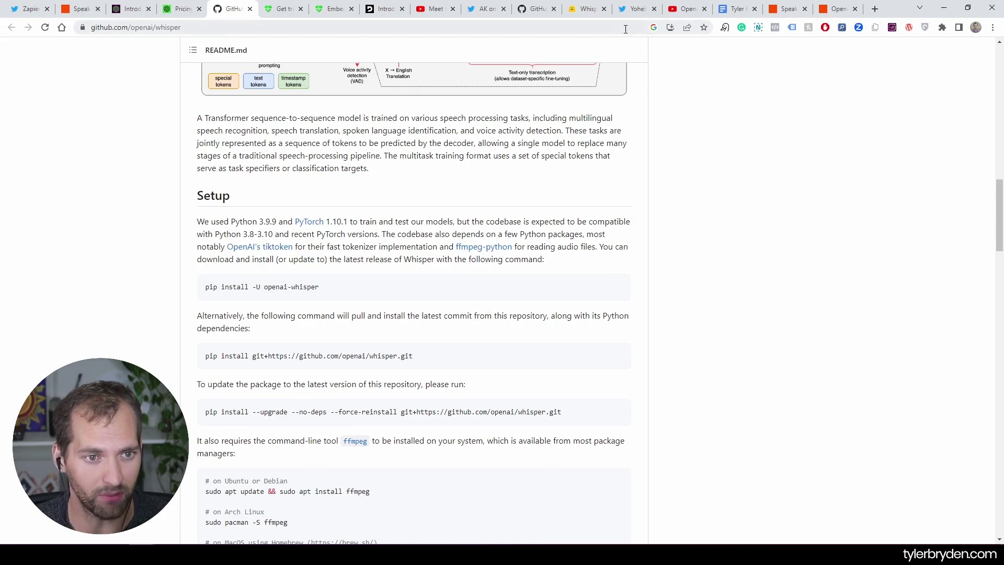
- Show the Twitter thread about the unofficial pre-ChatGPT OpenAI integration for Zapier
{"action": "left_click", "coordinate": [635, 9]}
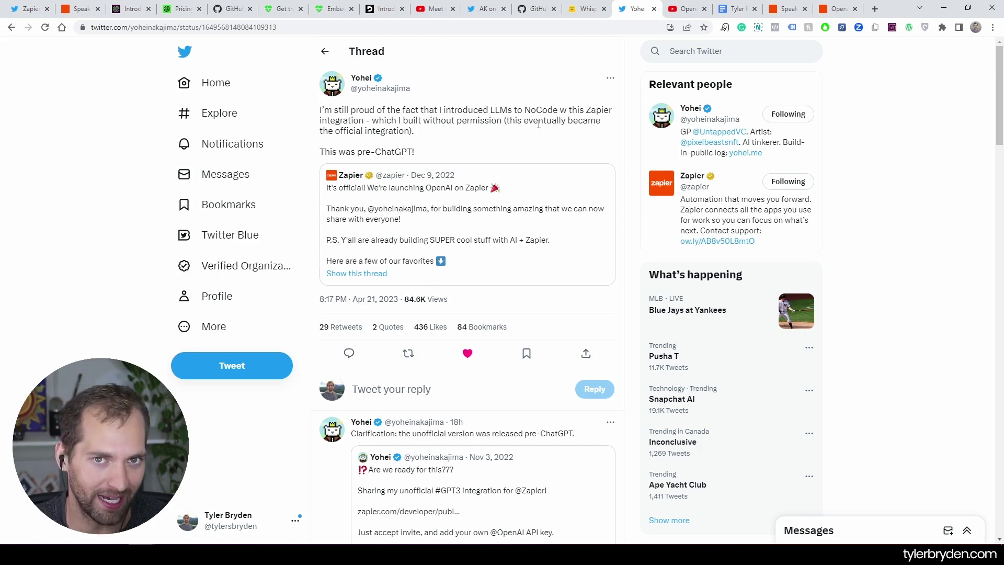
- Scroll Zapier's OpenAI integrations page down to its Supported triggers and actions section
{"action": "left_click", "coordinate": [838, 9]}
{"action": "scroll", "coordinate": [680, 240], "scroll_direction": "down", "scroll_amount": 5}
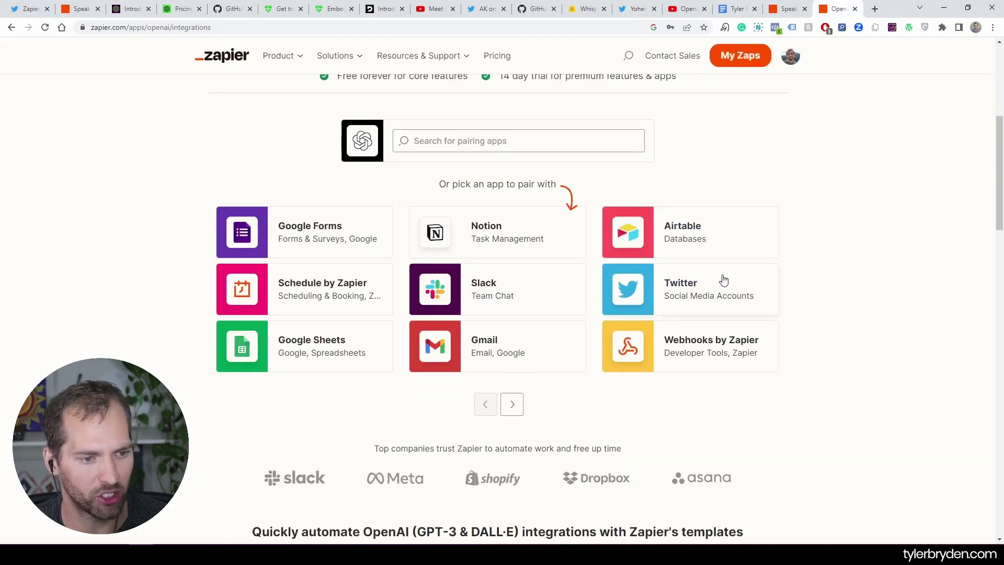
{"action": "scroll", "coordinate": [782, 249], "scroll_direction": "down", "scroll_amount": 8}
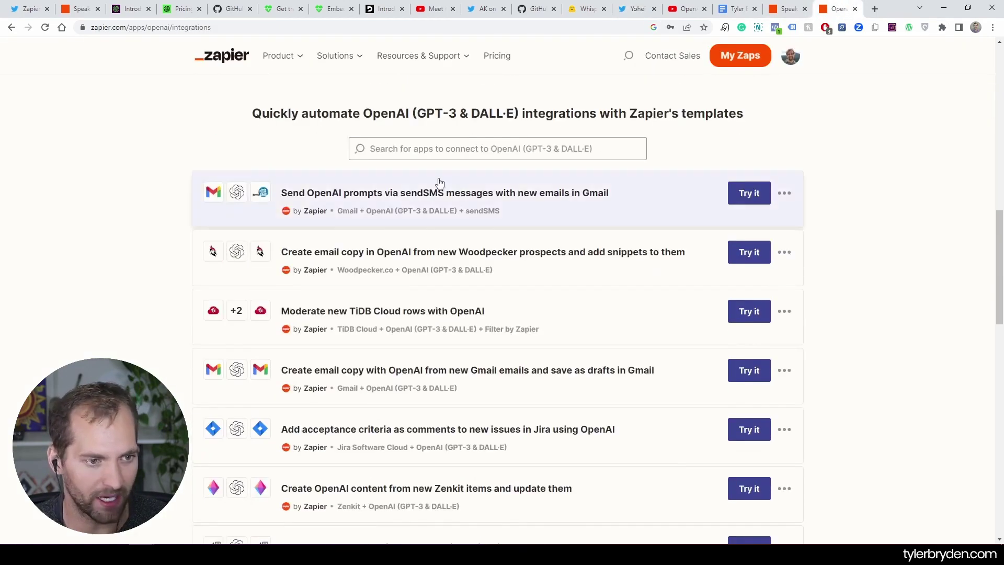
{"action": "scroll", "coordinate": [583, 240], "scroll_direction": "down", "scroll_amount": 7}
{"action": "scroll", "coordinate": [455, 230], "scroll_direction": "up", "scroll_amount": 5}
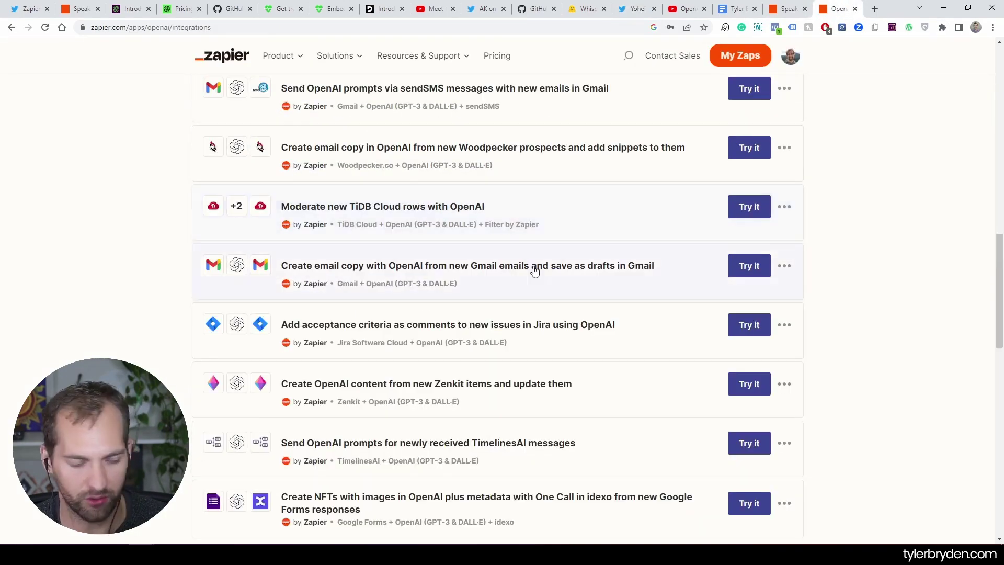
{"action": "scroll", "coordinate": [534, 275], "scroll_direction": "down", "scroll_amount": 9}
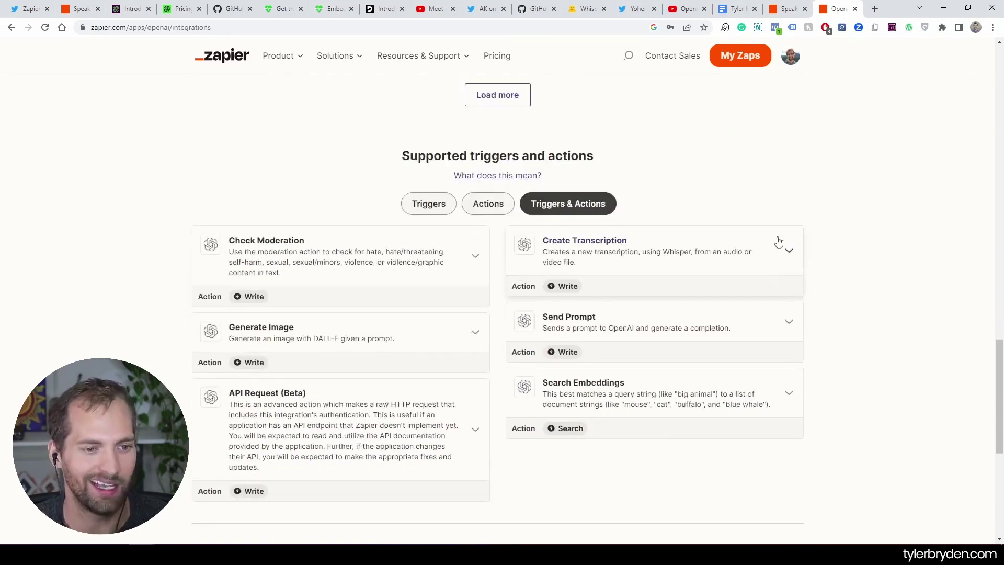
- Filter the list to OpenAI's actions, such as Create Transcription, Send Prompt and Generate Image
{"action": "left_click", "coordinate": [447, 207]}
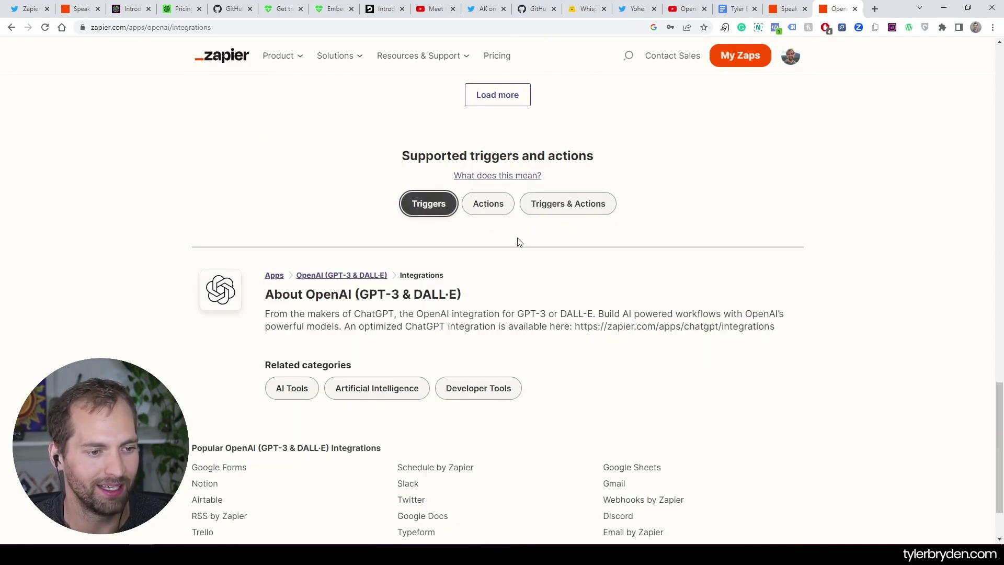
{"action": "left_click", "coordinate": [493, 213]}
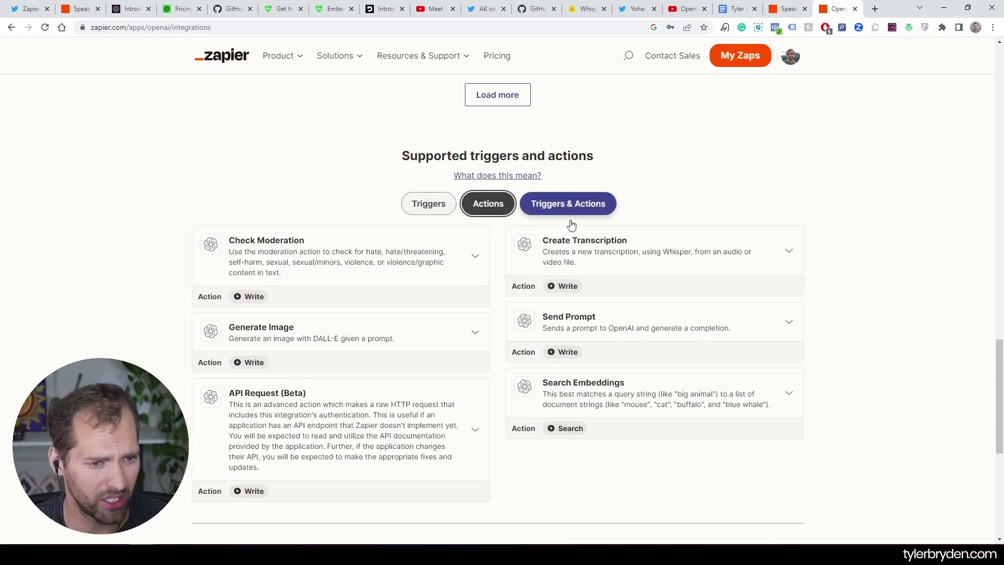
{"action": "scroll", "coordinate": [291, 240], "scroll_direction": "down", "scroll_amount": 1}
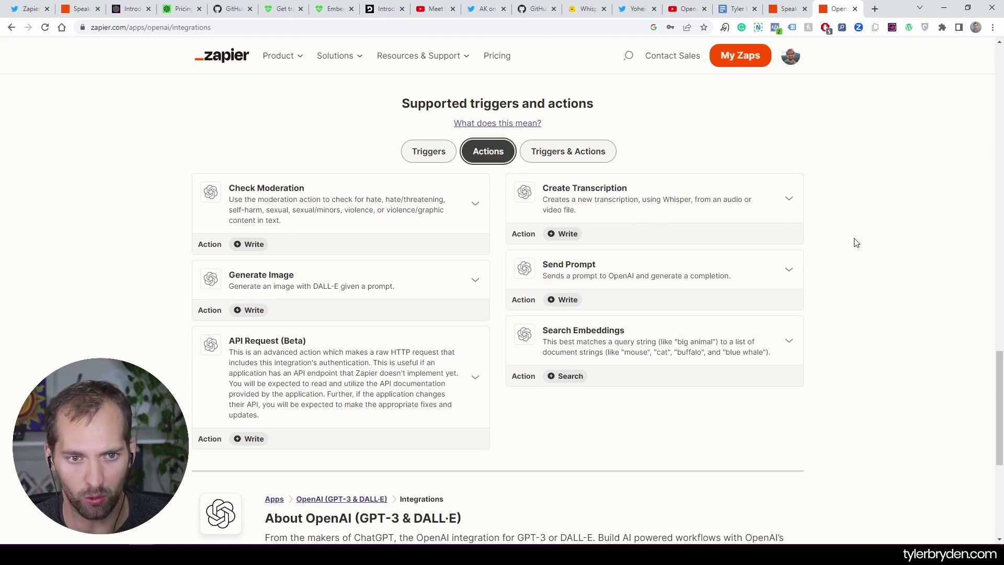
- Back in the Zap draft, expand the '1. New Automated Transcription in Speak Ai' trigger card
{"action": "left_click", "coordinate": [85, 5]}
{"action": "scroll", "coordinate": [233, 251], "scroll_direction": "up", "scroll_amount": 5}
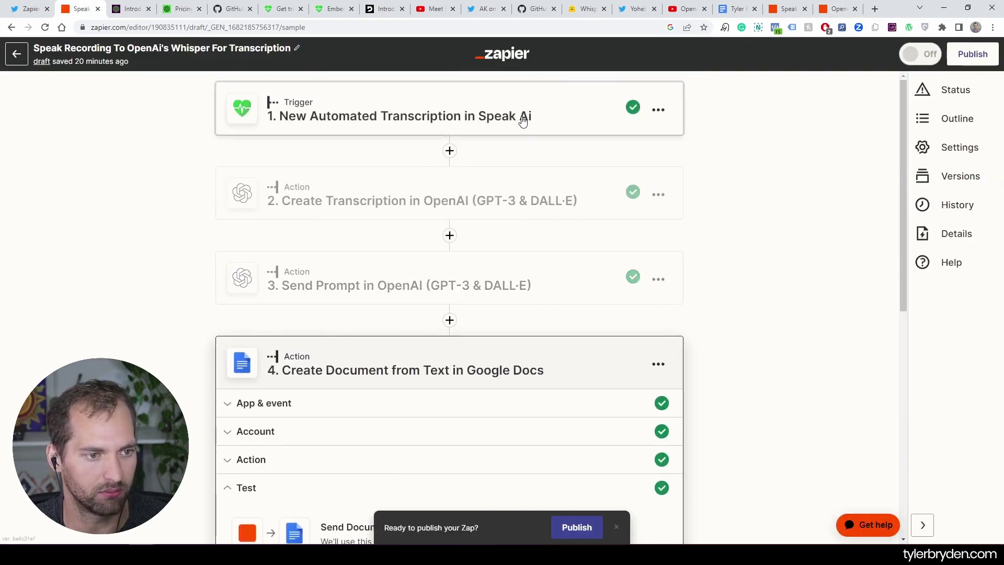
{"action": "left_click", "coordinate": [519, 118]}
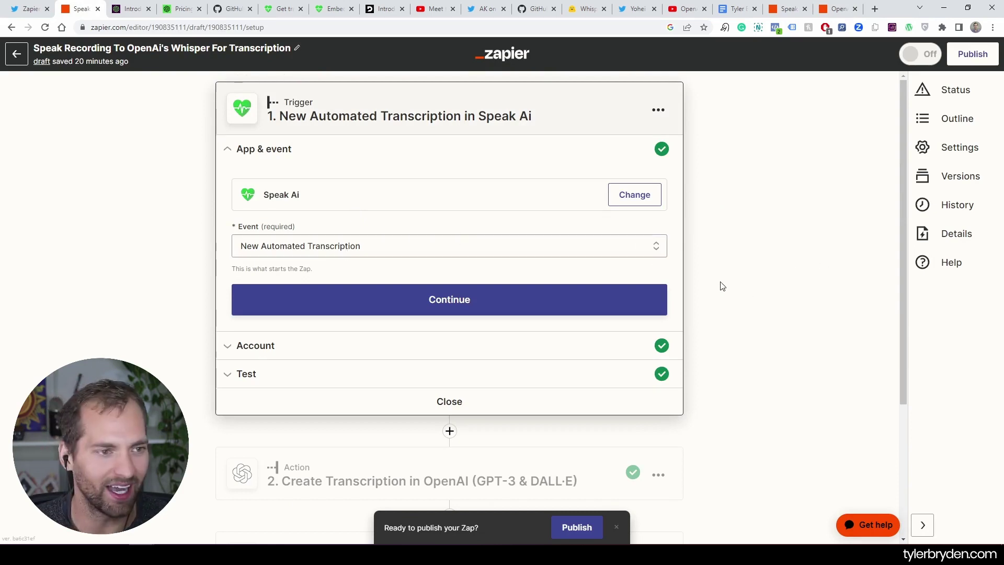
- Browse the speakai.co homepage sections, ending at the 'Turn your language data into insights' headline
{"action": "left_click", "coordinate": [282, 8]}
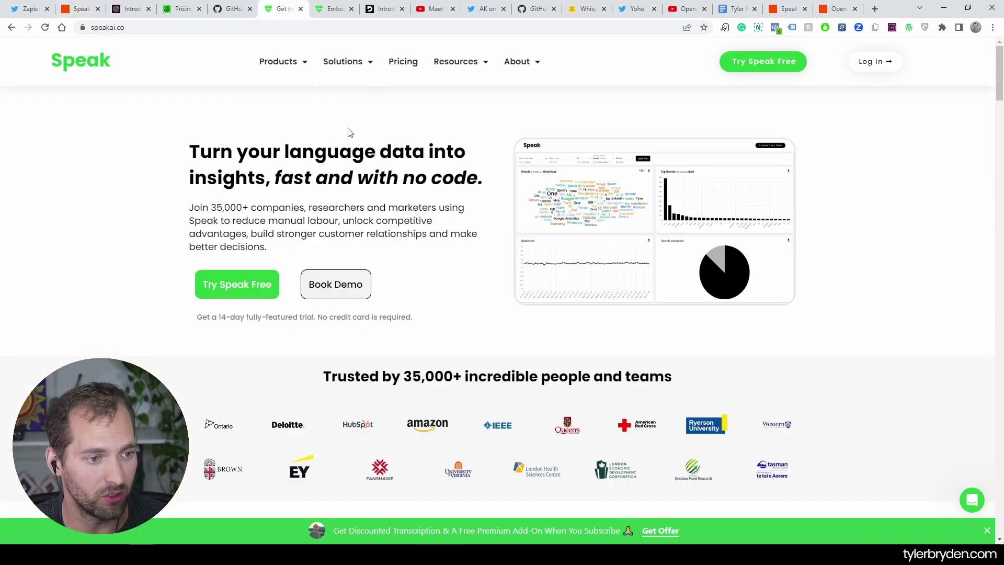
{"action": "scroll", "coordinate": [406, 181], "scroll_direction": "down", "scroll_amount": 1}
{"action": "scroll", "coordinate": [456, 212], "scroll_direction": "down", "scroll_amount": 1}
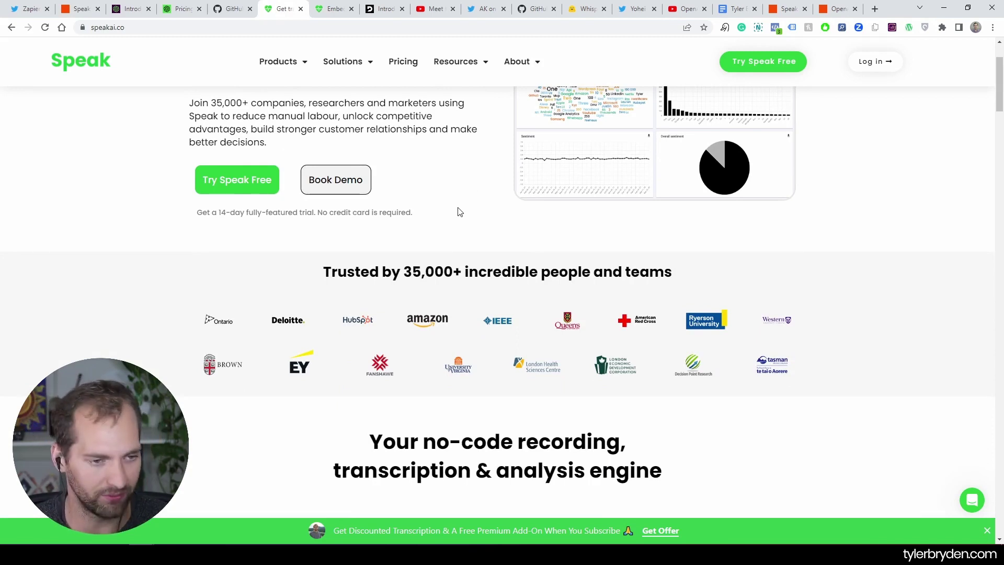
{"action": "scroll", "coordinate": [460, 212], "scroll_direction": "down", "scroll_amount": 4}
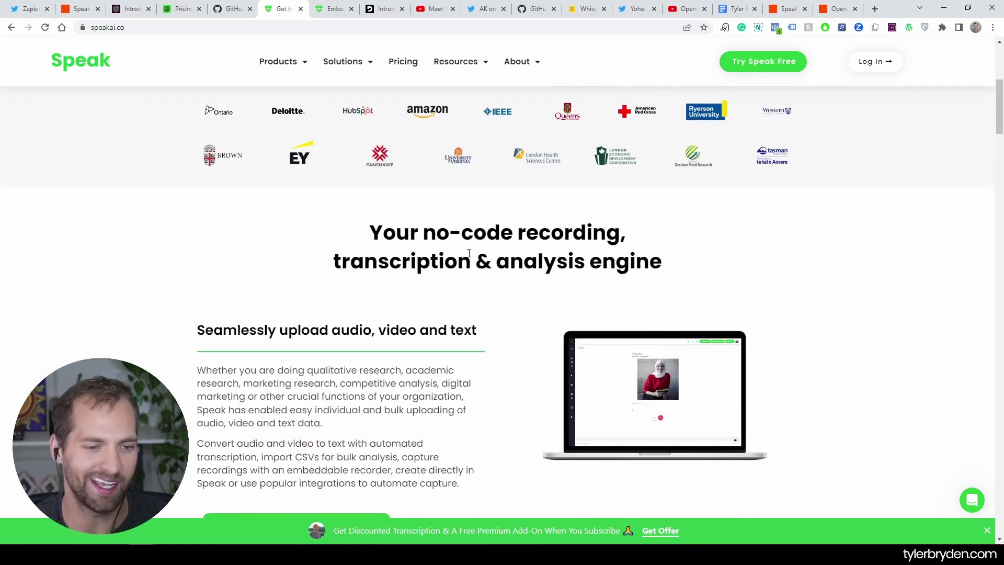
{"action": "scroll", "coordinate": [469, 253], "scroll_direction": "down", "scroll_amount": 3}
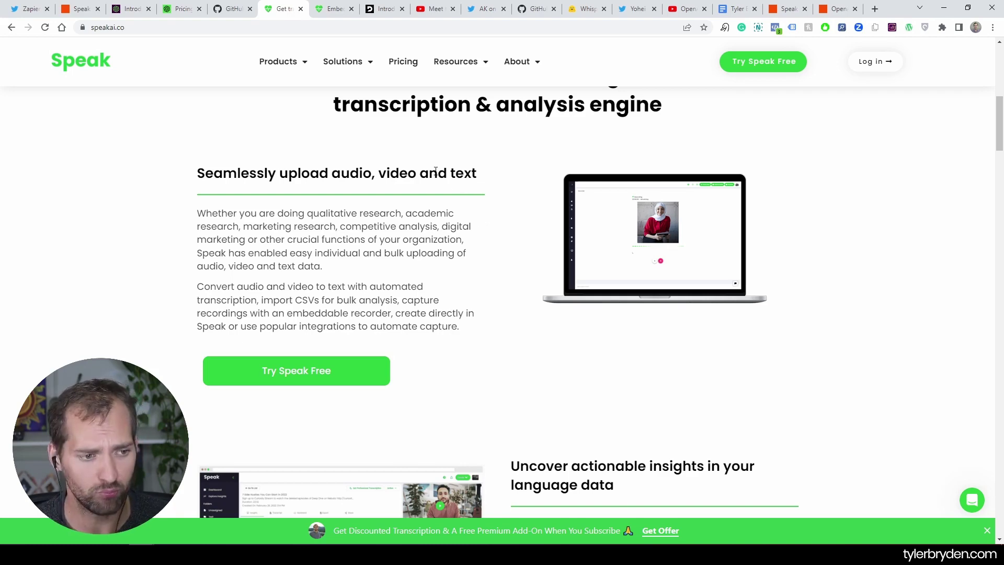
{"action": "scroll", "coordinate": [436, 171], "scroll_direction": "up", "scroll_amount": 9}
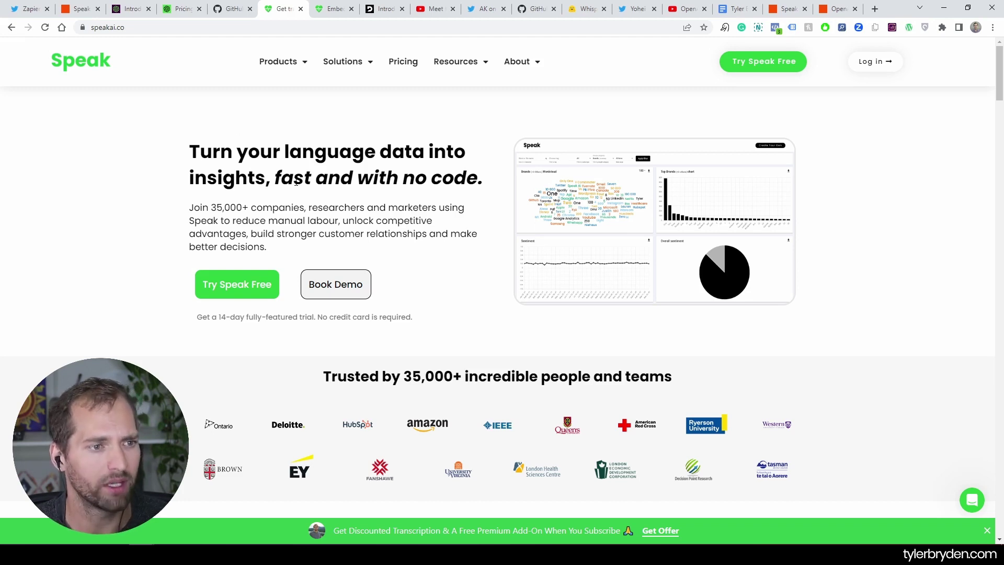
- Show Speak's 'Embeddable recorders to collect data from anywhere' page with its Record Audio widget
{"action": "left_click", "coordinate": [333, 9]}
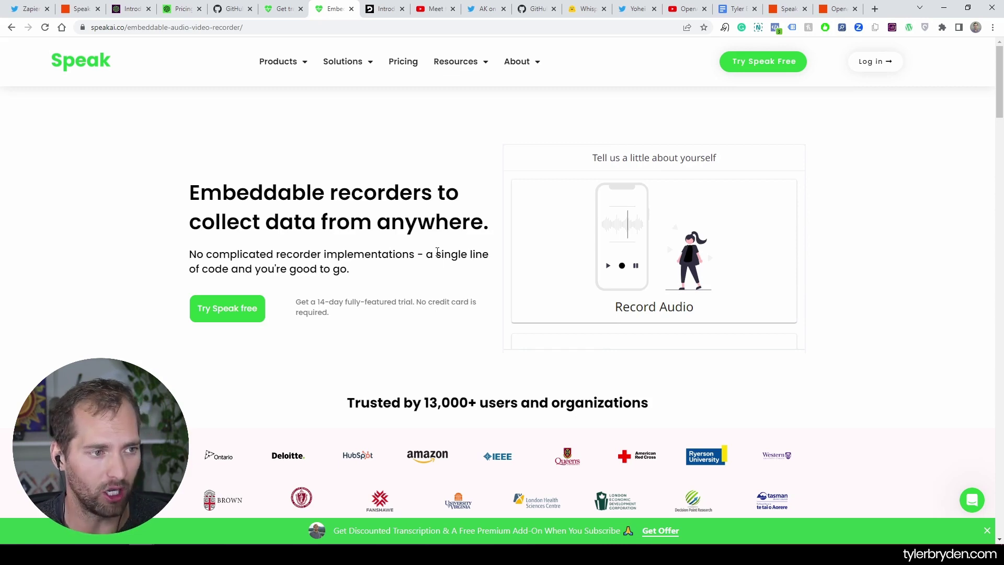
- In the Zap editor, confirm the Speak Ai trigger's app, event and account to reach testing
{"action": "left_click", "coordinate": [85, 9]}
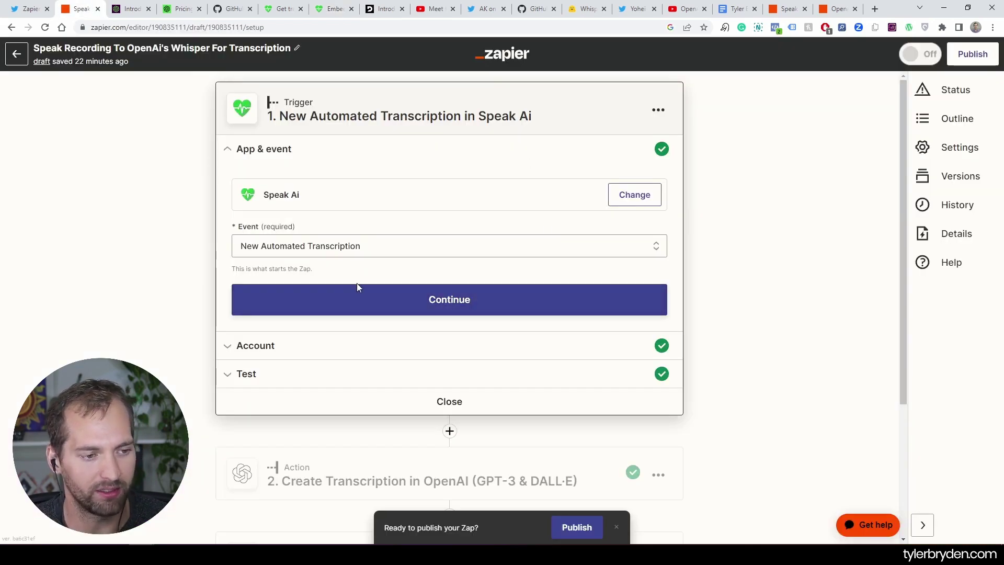
{"action": "left_click", "coordinate": [359, 298]}
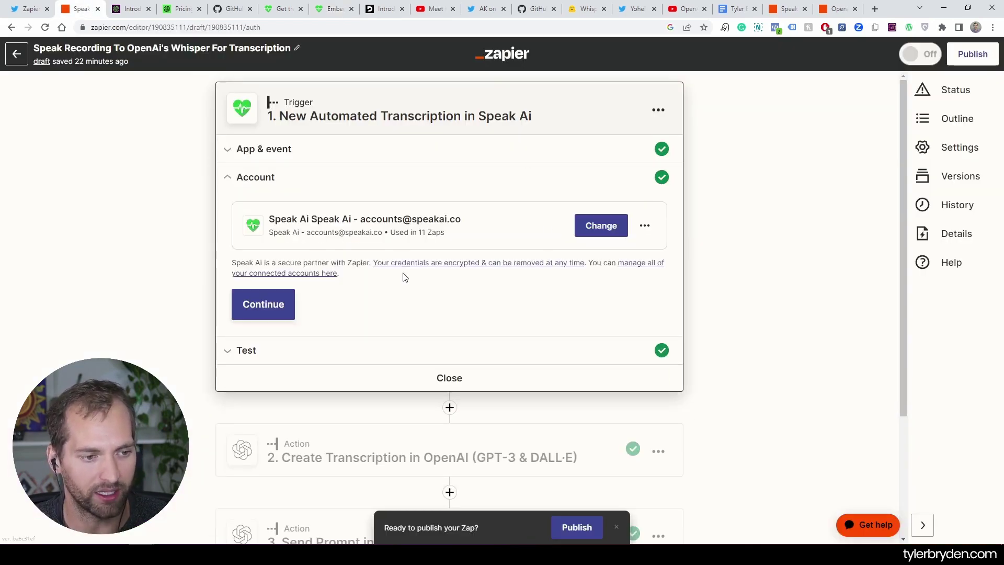
{"action": "left_click", "coordinate": [248, 306]}
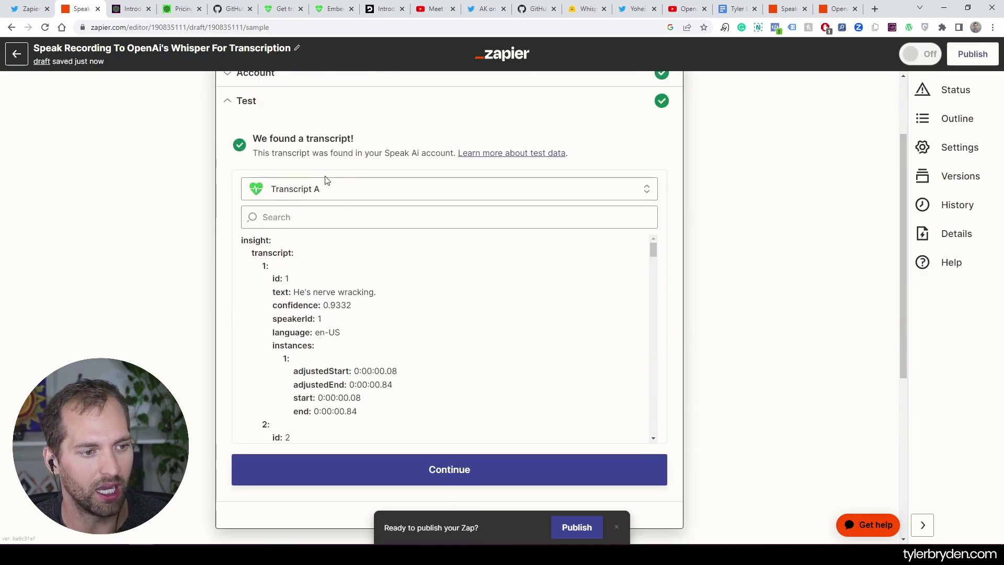
- Review the found test sample Transcript A, including its transcript lines and mp3 audio URL
{"action": "scroll", "coordinate": [397, 312], "scroll_direction": "down", "scroll_amount": 15}
{"action": "scroll", "coordinate": [398, 311], "scroll_direction": "down", "scroll_amount": 20}
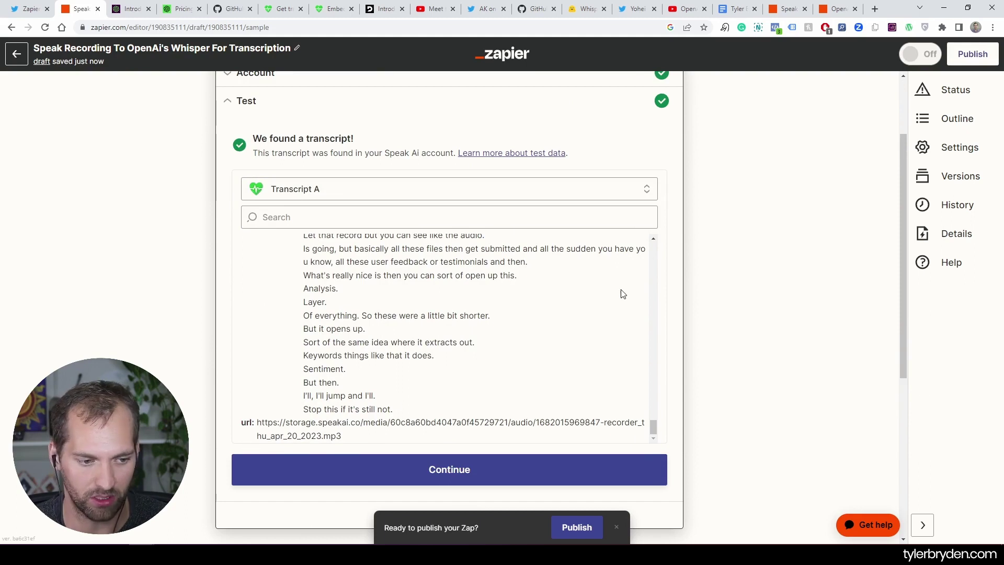
{"action": "scroll", "coordinate": [575, 314], "scroll_direction": "up", "scroll_amount": 2}
{"action": "scroll", "coordinate": [533, 330], "scroll_direction": "down", "scroll_amount": 2}
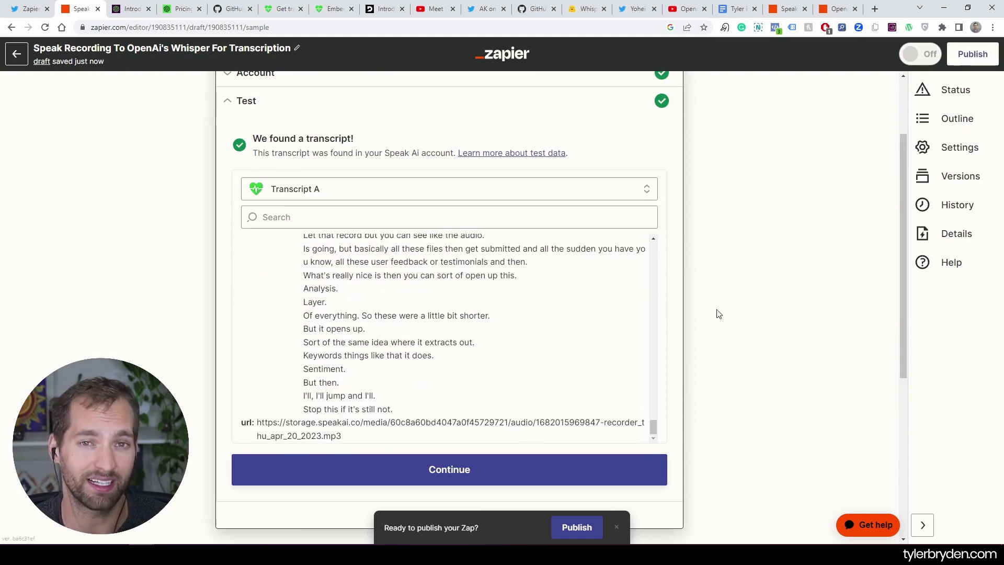
{"action": "scroll", "coordinate": [716, 314], "scroll_direction": "down", "scroll_amount": 1}
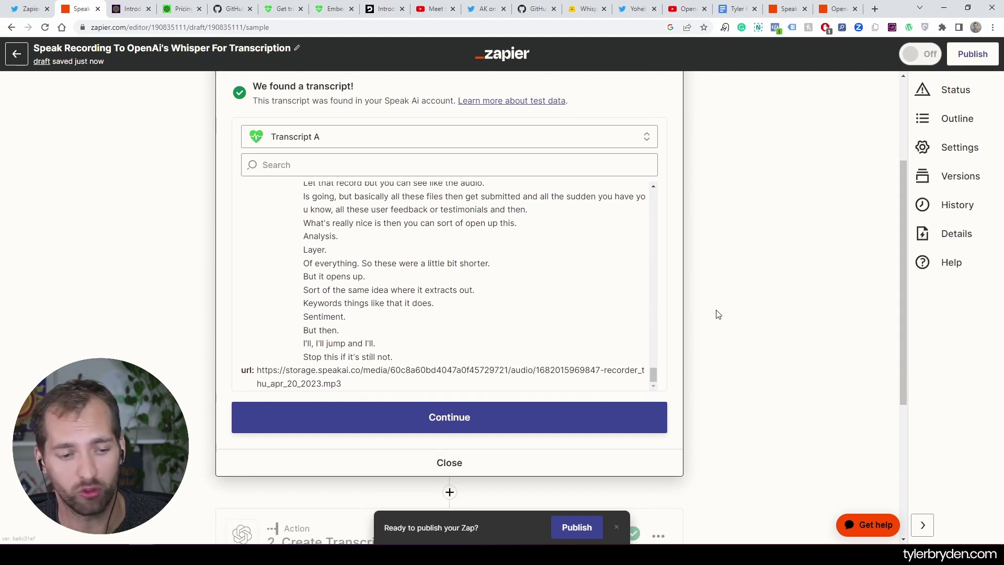
- Move past the trigger test and confirm step 2's Create Transcription event and OpenAI account
{"action": "left_click", "coordinate": [543, 418]}
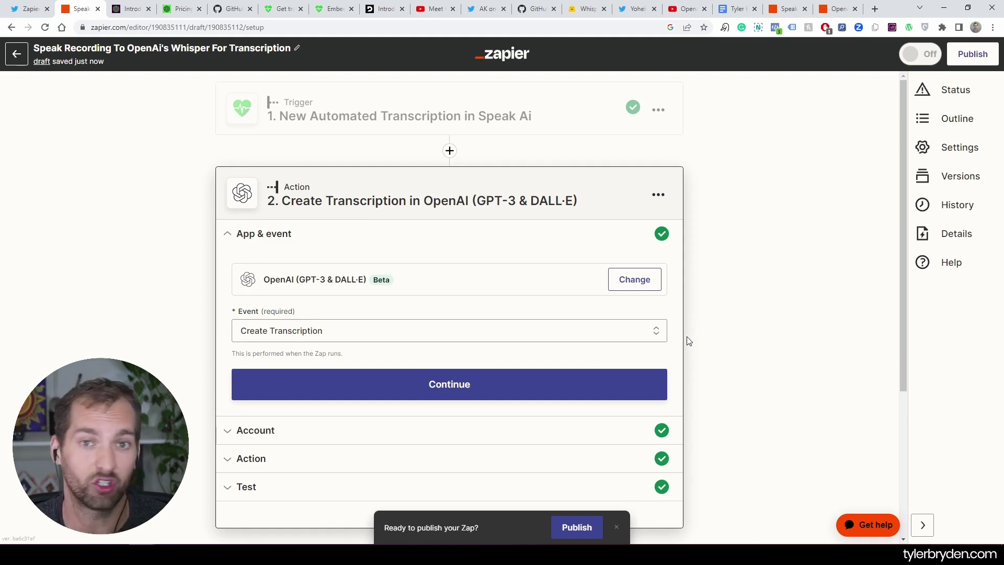
{"action": "left_click", "coordinate": [567, 384]}
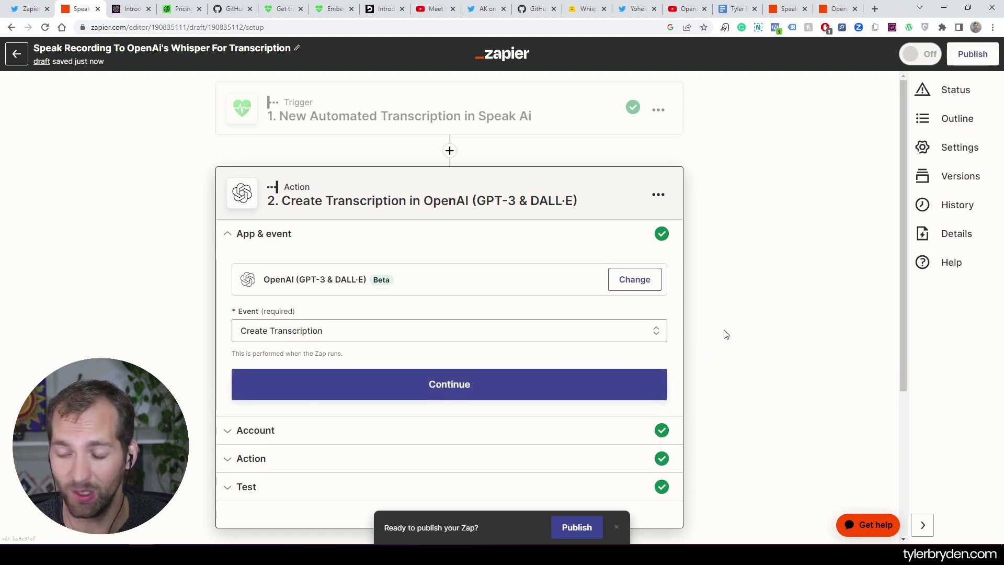
{"action": "left_click", "coordinate": [535, 397]}
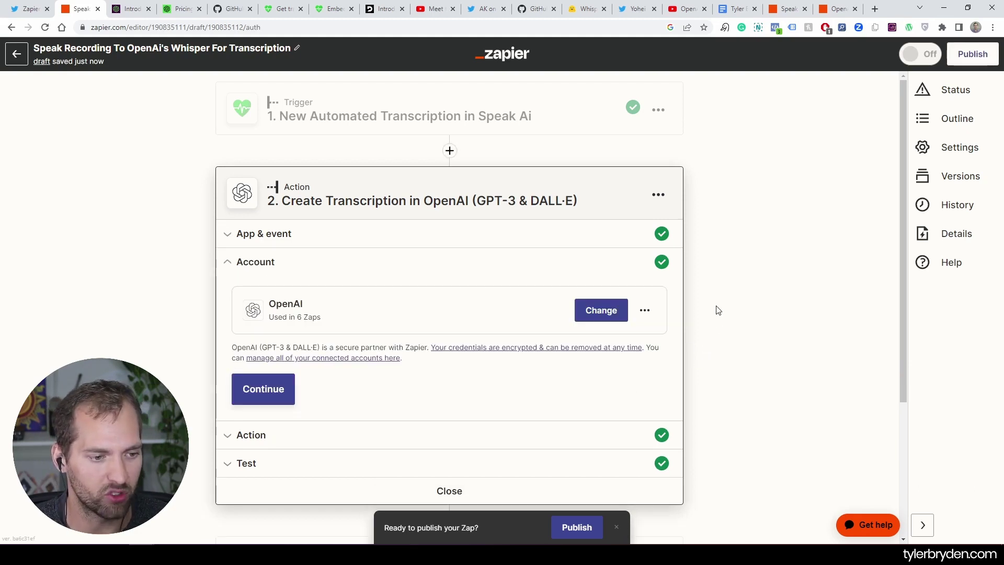
{"action": "left_click", "coordinate": [282, 398]}
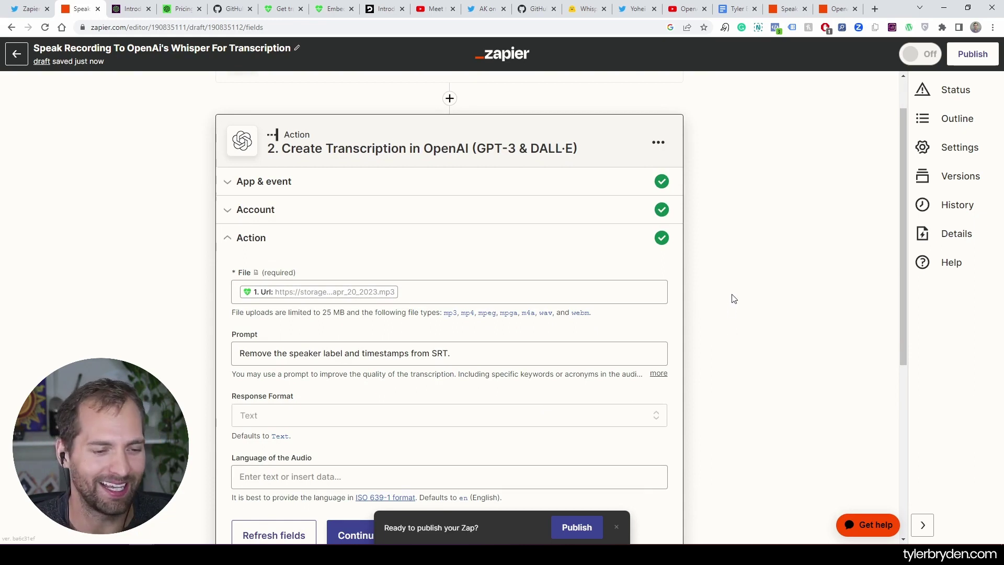
- Review the 25 MB upload limit and supported audio types, then delete the speaker-label prompt
{"action": "scroll", "coordinate": [734, 299], "scroll_direction": "down", "scroll_amount": 2}
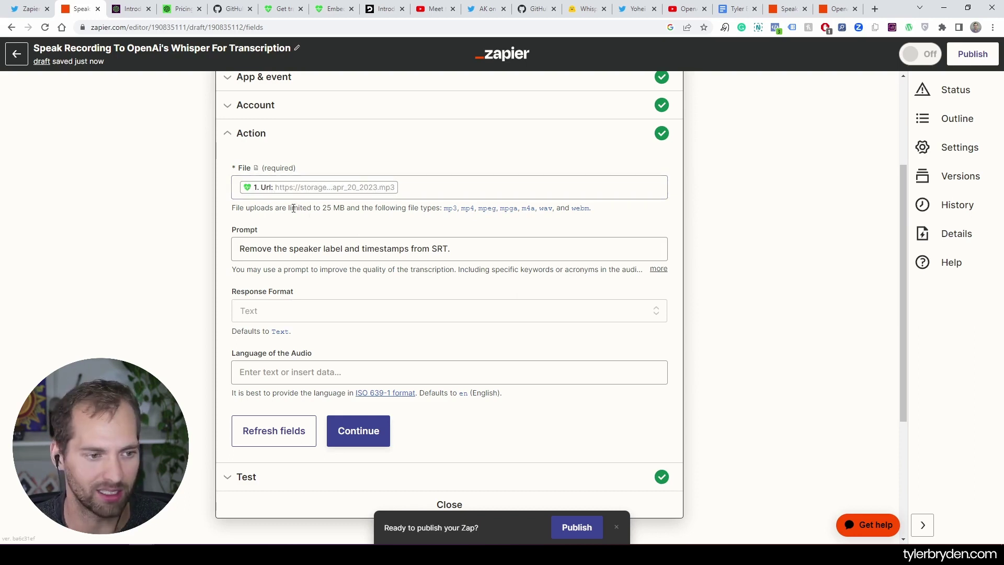
{"action": "left_click_drag", "start_coordinate": [291, 208], "coordinate": [356, 209]}
{"action": "left_click", "coordinate": [366, 211]}
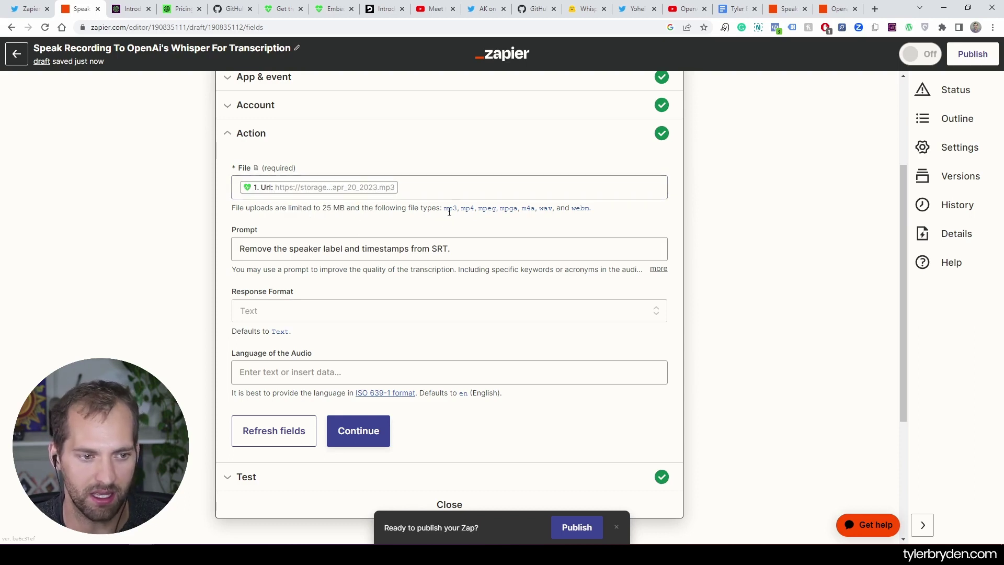
{"action": "left_click_drag", "start_coordinate": [449, 208], "coordinate": [589, 218]}
{"action": "left_click", "coordinate": [601, 215]}
{"action": "double_click", "coordinate": [497, 230]}
{"action": "left_click", "coordinate": [591, 220]}
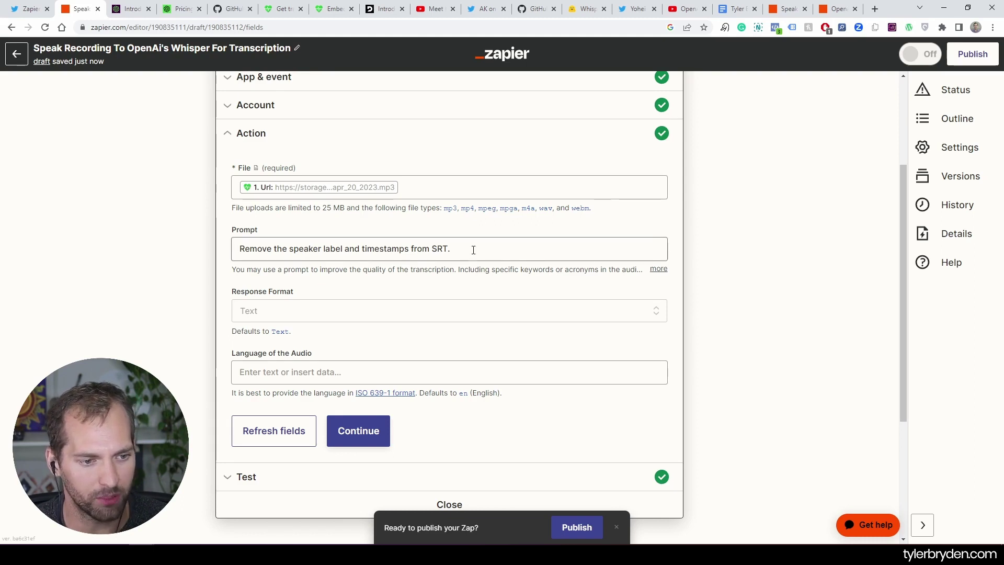
{"action": "left_click_drag", "start_coordinate": [473, 249], "coordinate": [175, 278]}
{"action": "key", "text": "BackSpace"}
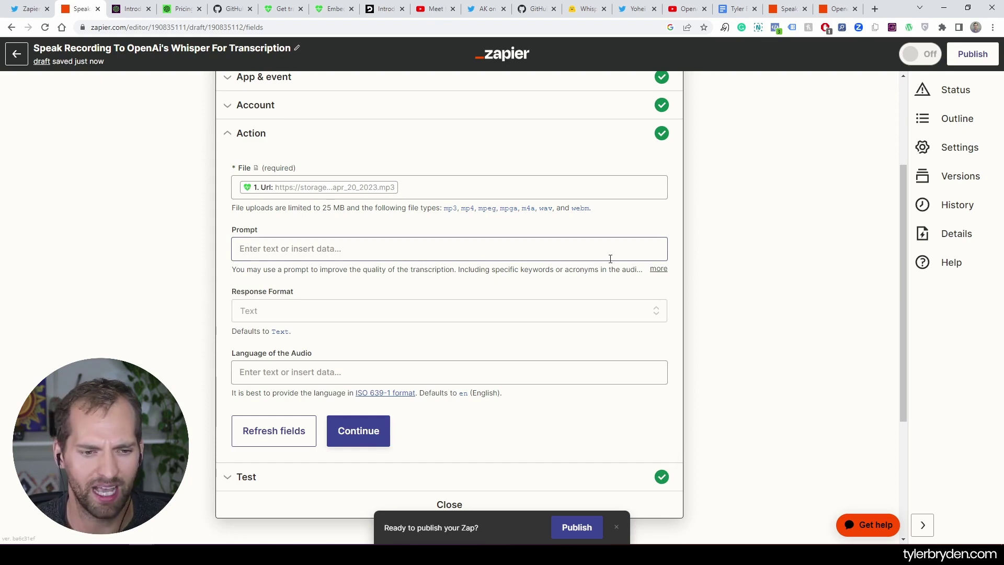
- Expand and review the Prompt field's full help text, leaving the field empty
{"action": "left_click", "coordinate": [658, 268]}
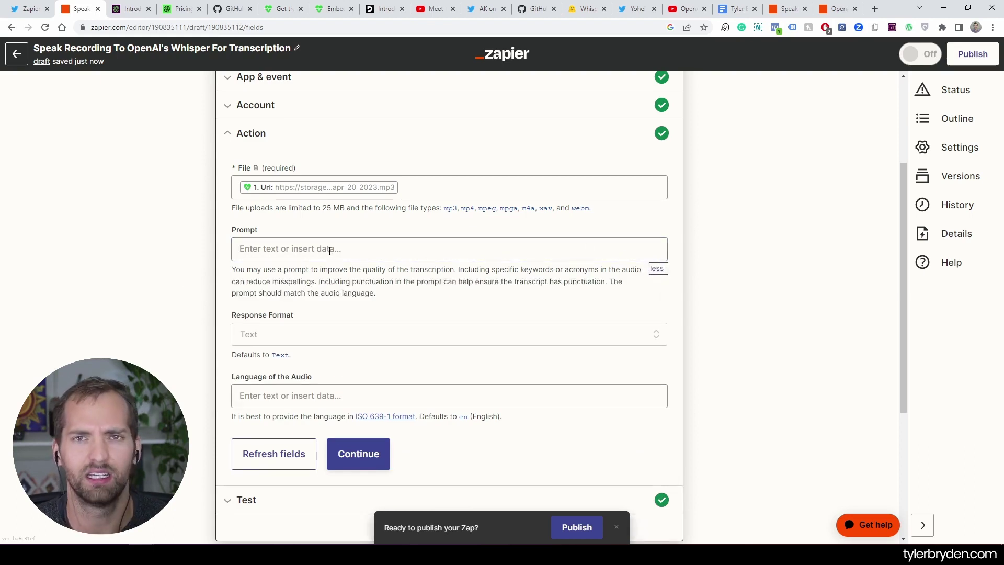
{"action": "left_click", "coordinate": [328, 250]}
{"action": "left_click", "coordinate": [168, 264]}
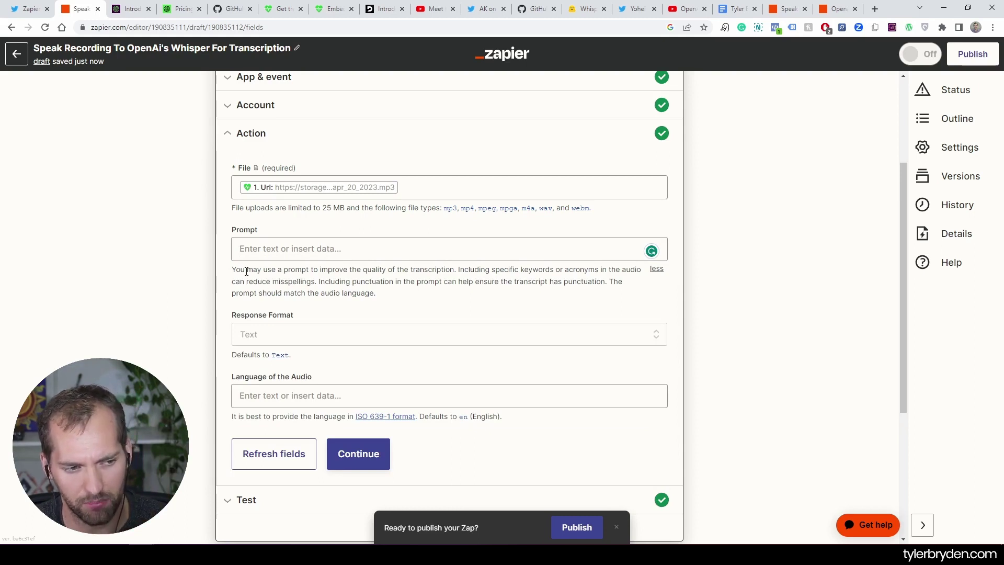
{"action": "left_click_drag", "start_coordinate": [246, 271], "coordinate": [578, 269]}
{"action": "left_click", "coordinate": [461, 294]}
{"action": "left_click", "coordinate": [582, 283]}
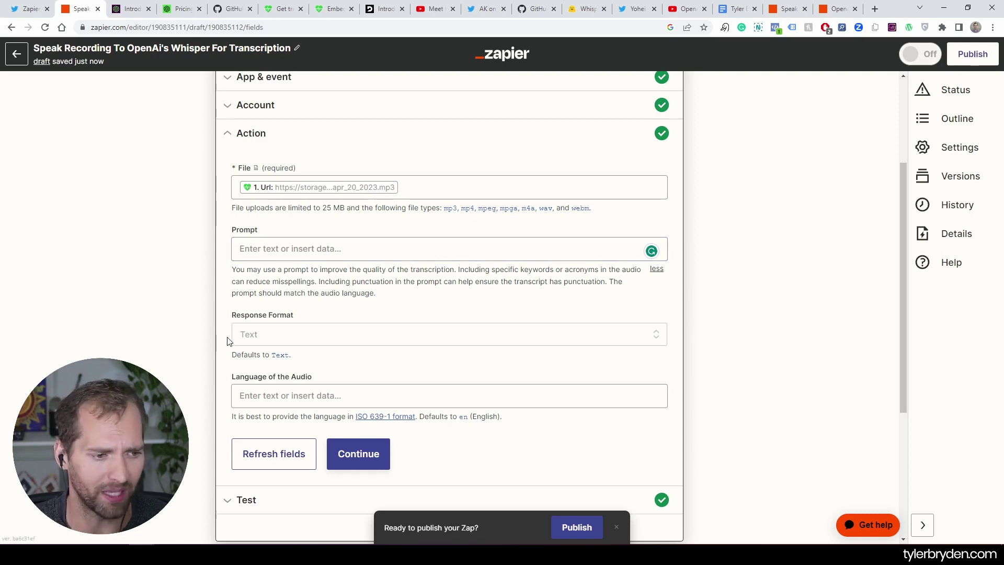
- Keep Text as the Whisper response format, leaving the audio language blank for English
{"action": "left_click", "coordinate": [340, 332]}
{"action": "left_click", "coordinate": [345, 317]}
{"action": "left_click", "coordinate": [478, 335]}
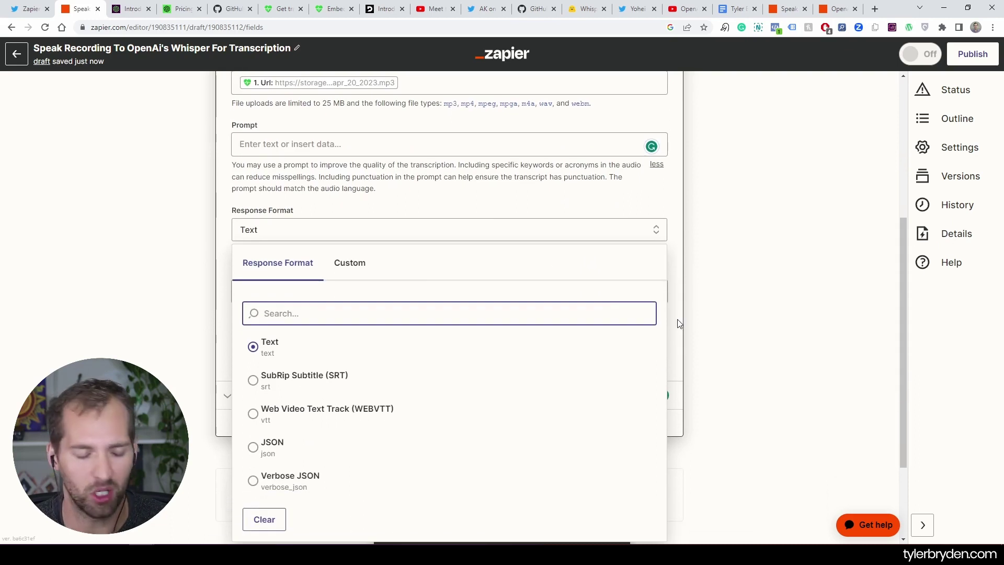
{"action": "scroll", "coordinate": [735, 317], "scroll_direction": "down", "scroll_amount": 1}
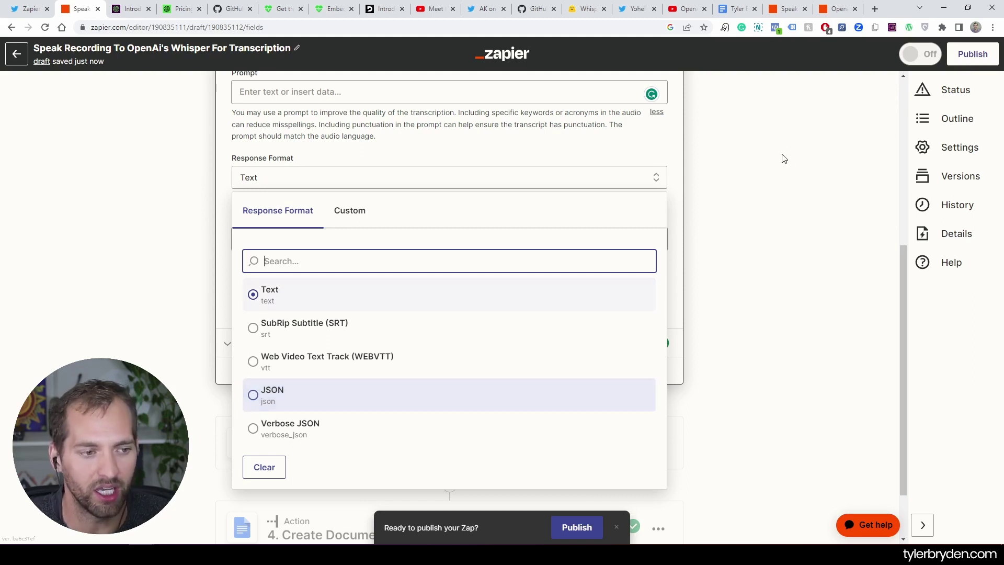
{"action": "left_click", "coordinate": [692, 188]}
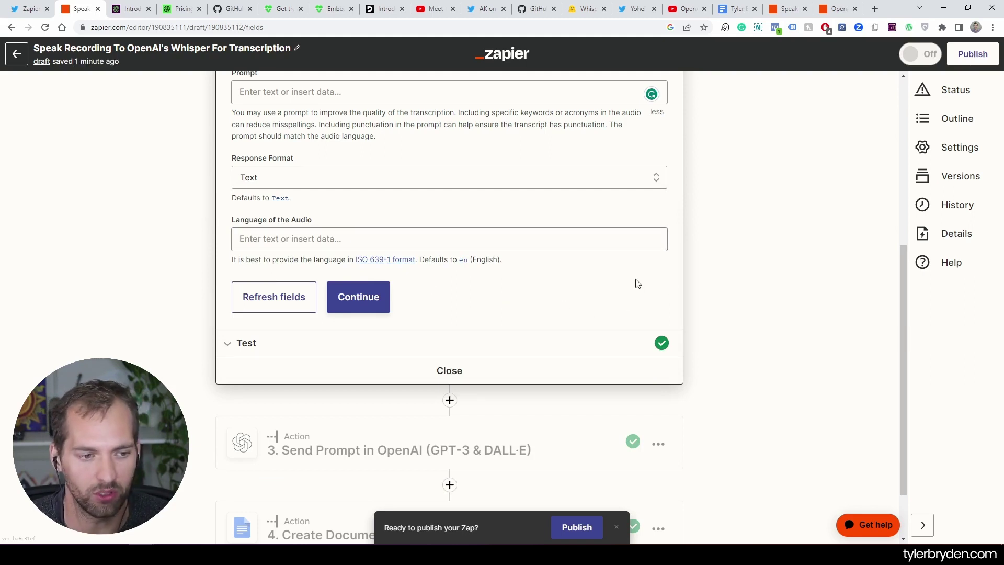
- Open the ISO 639-1 code list in a new tab and view the sample transcription 'Always nerve wracking...'
{"action": "right_click", "coordinate": [387, 262]}
{"action": "left_click", "coordinate": [419, 267]}
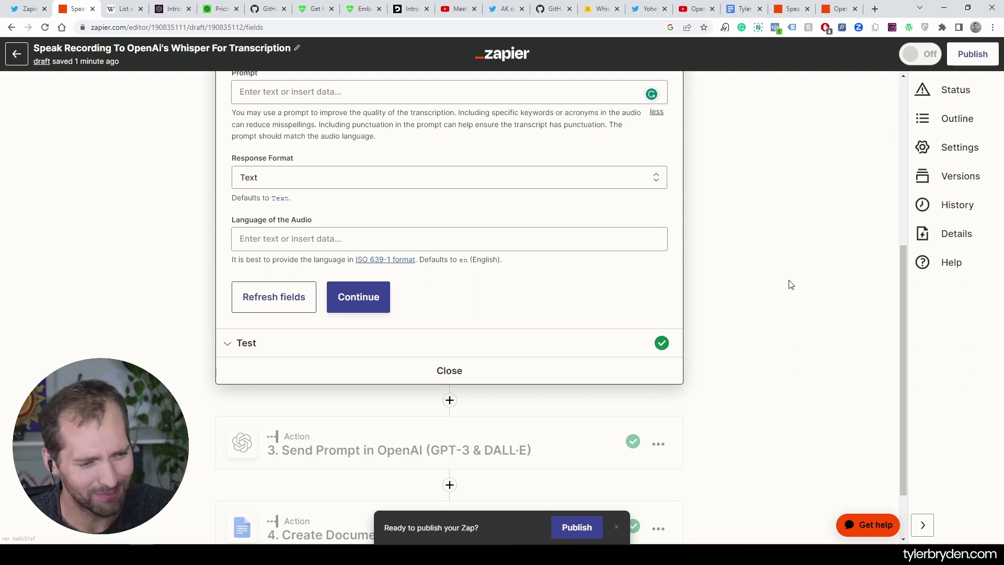
{"action": "left_click", "coordinate": [372, 300]}
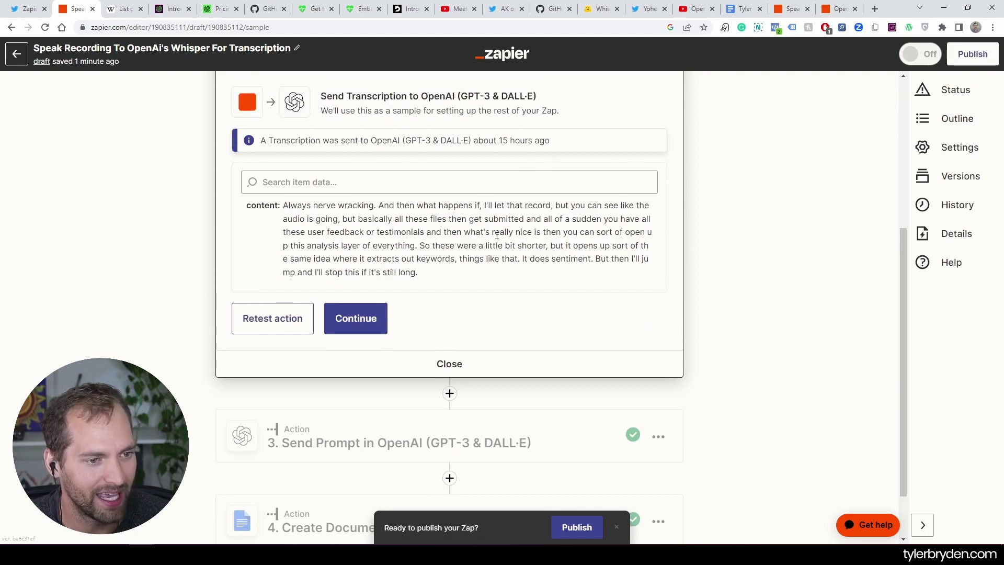
{"action": "left_click_drag", "start_coordinate": [301, 246], "coordinate": [494, 246]}
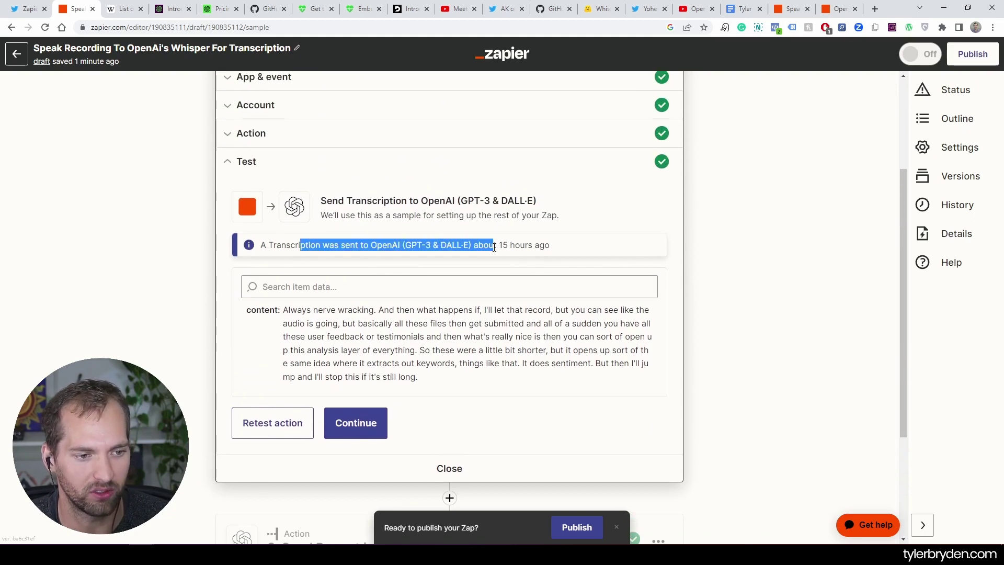
{"action": "left_click", "coordinate": [712, 264]}
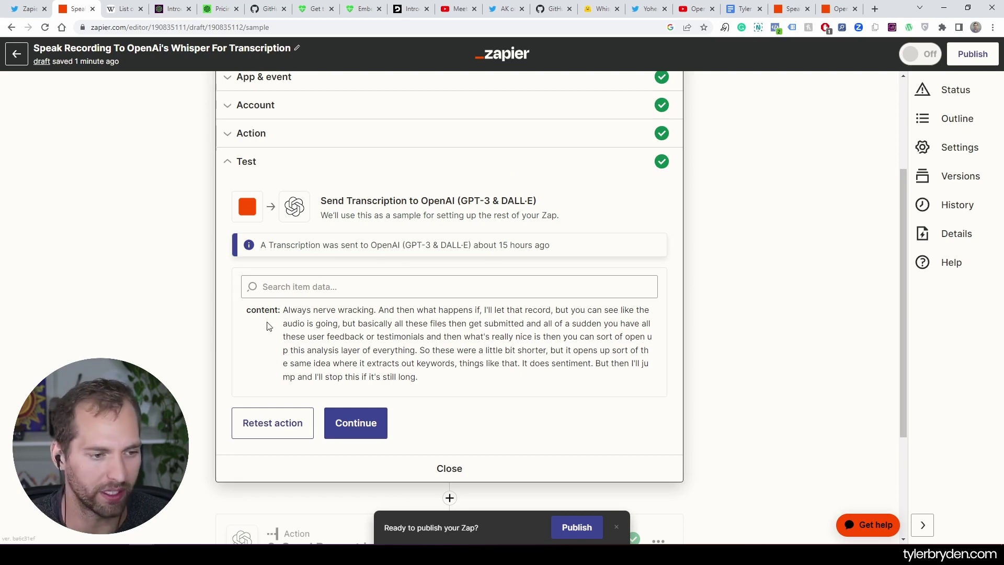
{"action": "left_click_drag", "start_coordinate": [283, 309], "coordinate": [441, 390]}
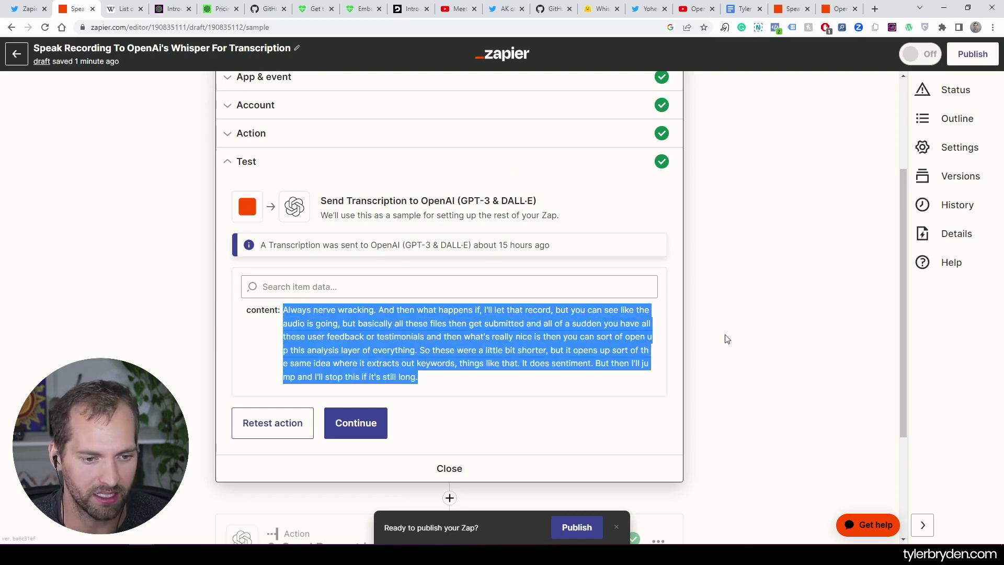
{"action": "left_click", "coordinate": [403, 346]}
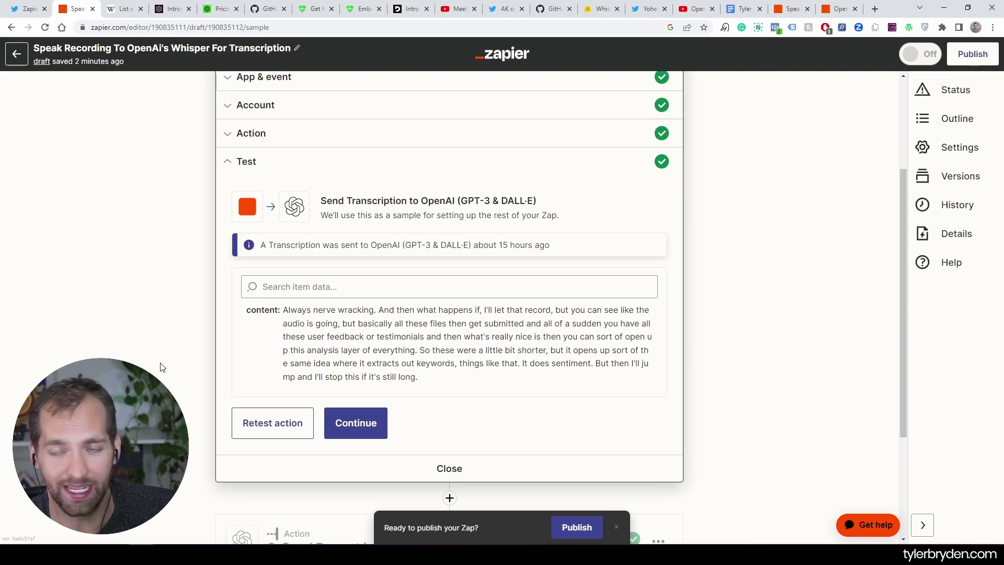
- In the Deepgram Nova post, highlight the 12.1-second figure and the Figure 3 median inference-time caption
{"action": "left_click", "coordinate": [410, 9]}
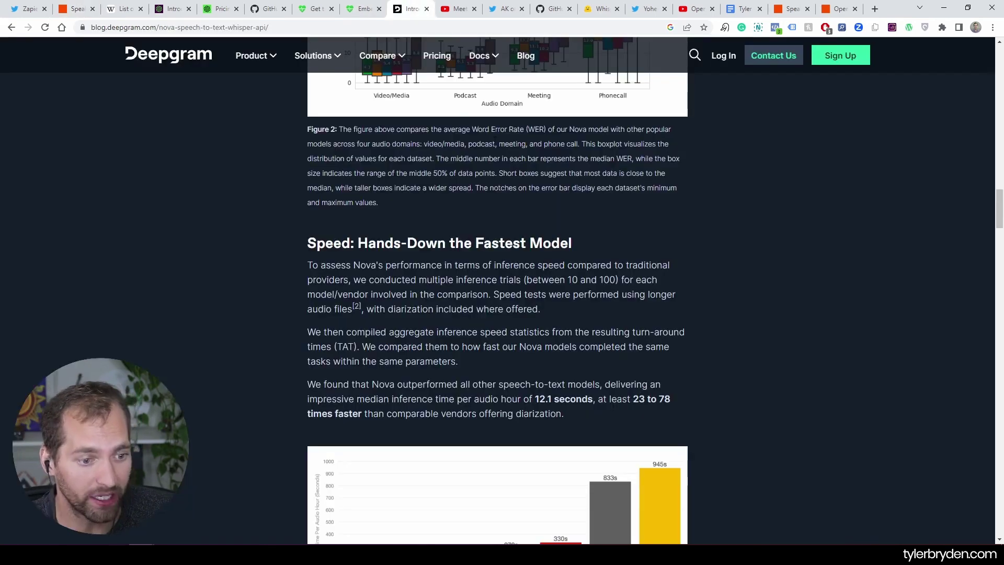
{"action": "scroll", "coordinate": [546, 238], "scroll_direction": "down", "scroll_amount": 5}
{"action": "scroll", "coordinate": [804, 373], "scroll_direction": "up", "scroll_amount": 1}
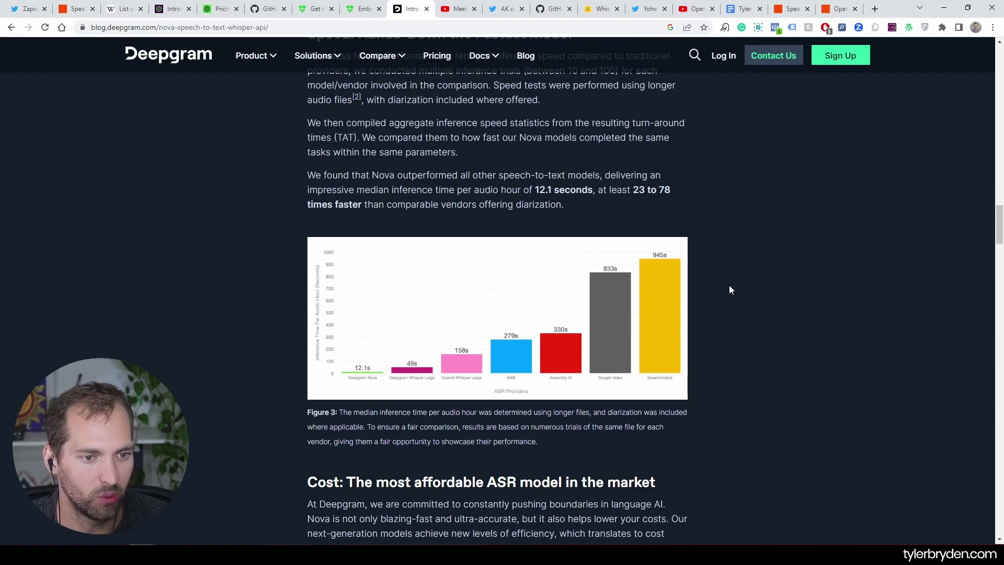
{"action": "left_click_drag", "start_coordinate": [534, 189], "coordinate": [565, 191]}
{"action": "scroll", "coordinate": [565, 191], "scroll_direction": "down", "scroll_amount": 1}
{"action": "left_click_drag", "start_coordinate": [398, 361], "coordinate": [474, 369]}
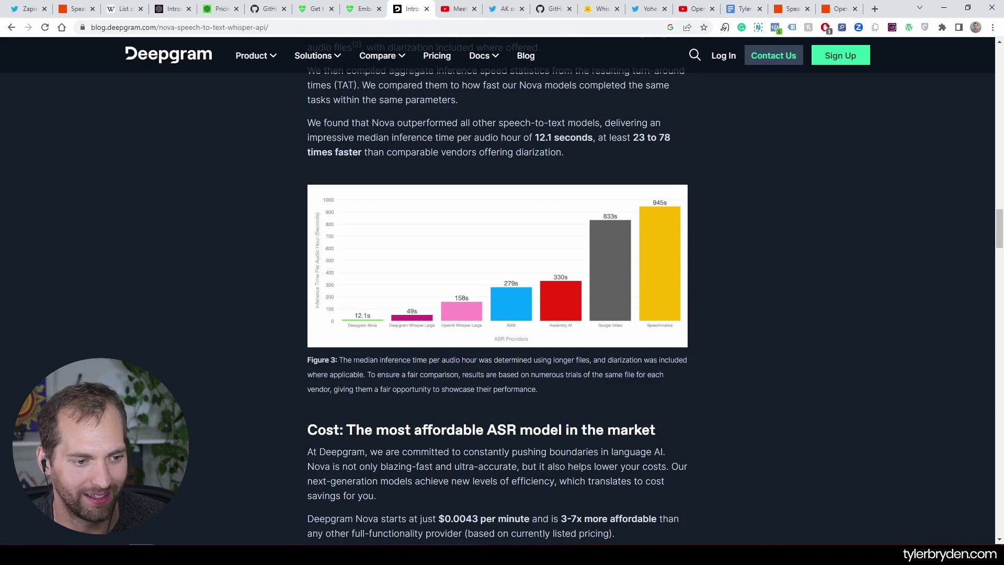
{"action": "left_click_drag", "start_coordinate": [343, 360], "coordinate": [485, 364]}
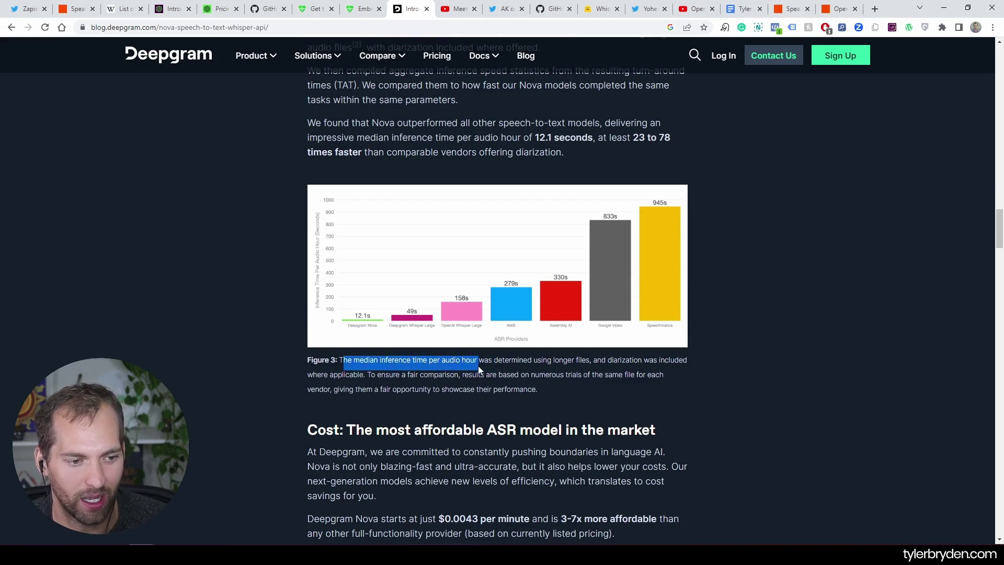
{"action": "left_click", "coordinate": [825, 330]}
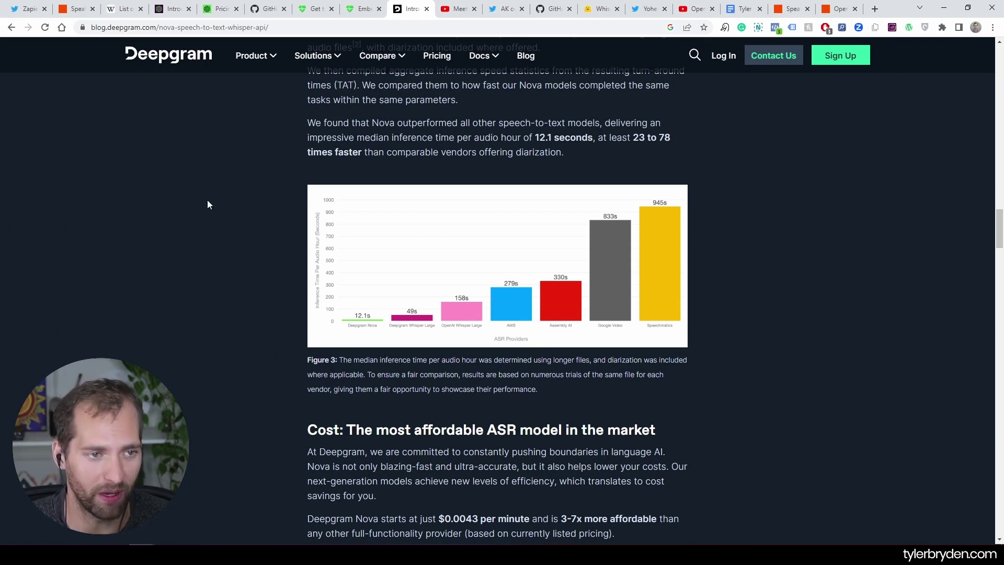
- Return to Zapier, complete the Whisper step, and confirm step 3's OpenAI Send Prompt event
{"action": "key", "text": "ctrl+2"}
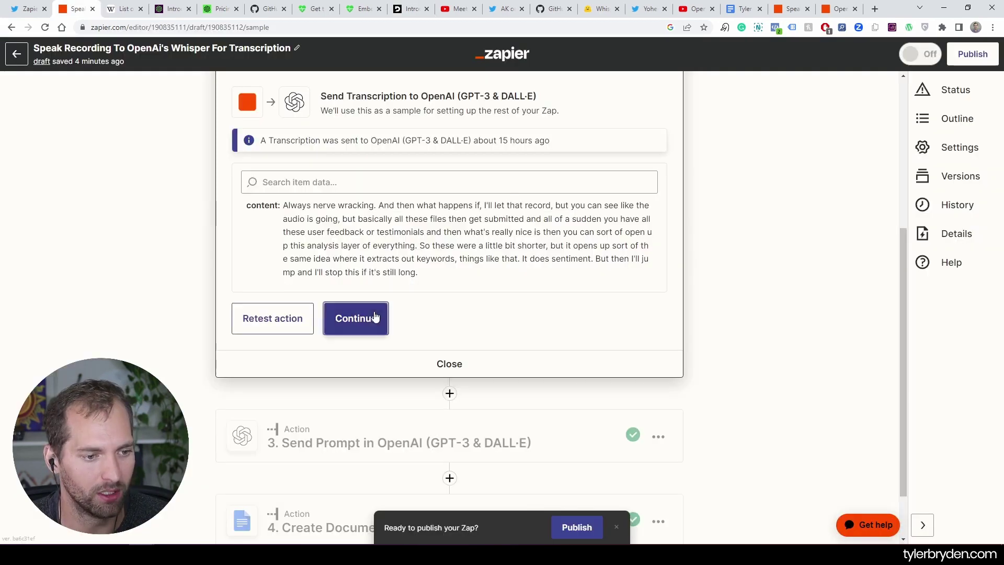
{"action": "left_click", "coordinate": [375, 316]}
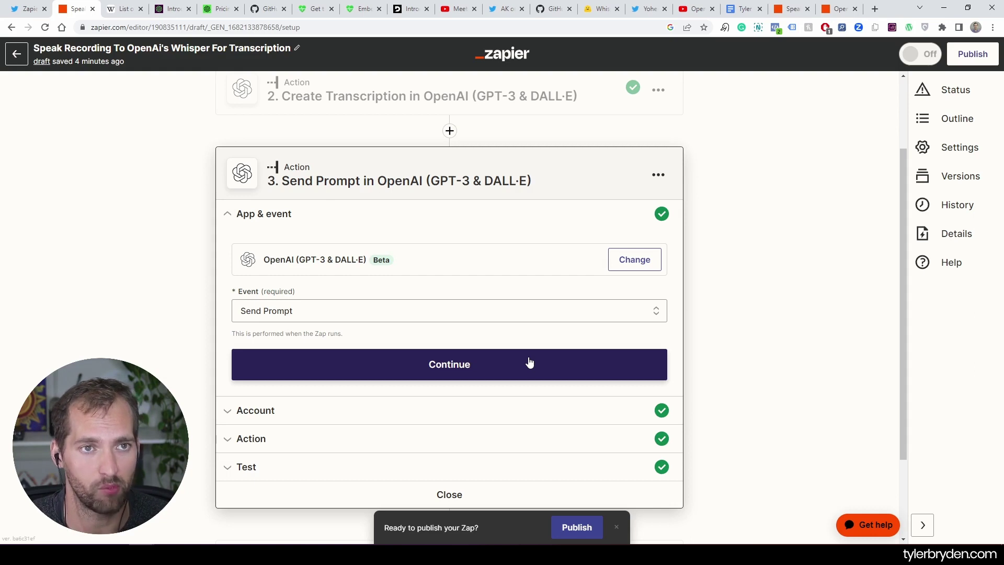
{"action": "left_click", "coordinate": [529, 362]}
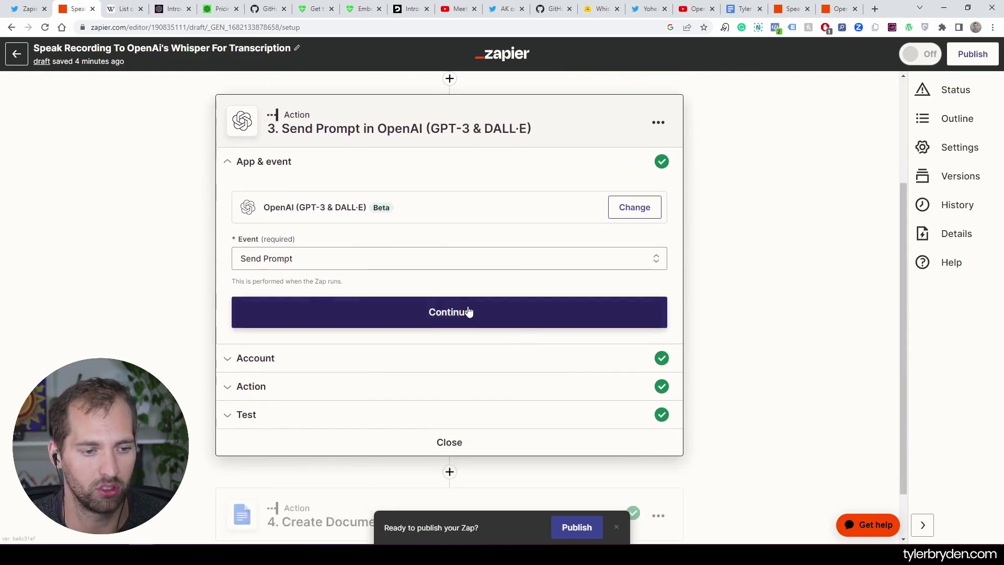
- Confirm step 3's OpenAI account and review its text-davinci-003 summary prompt with 3 prioritized action items
{"action": "left_click", "coordinate": [466, 311]}
{"action": "left_click", "coordinate": [285, 317]}
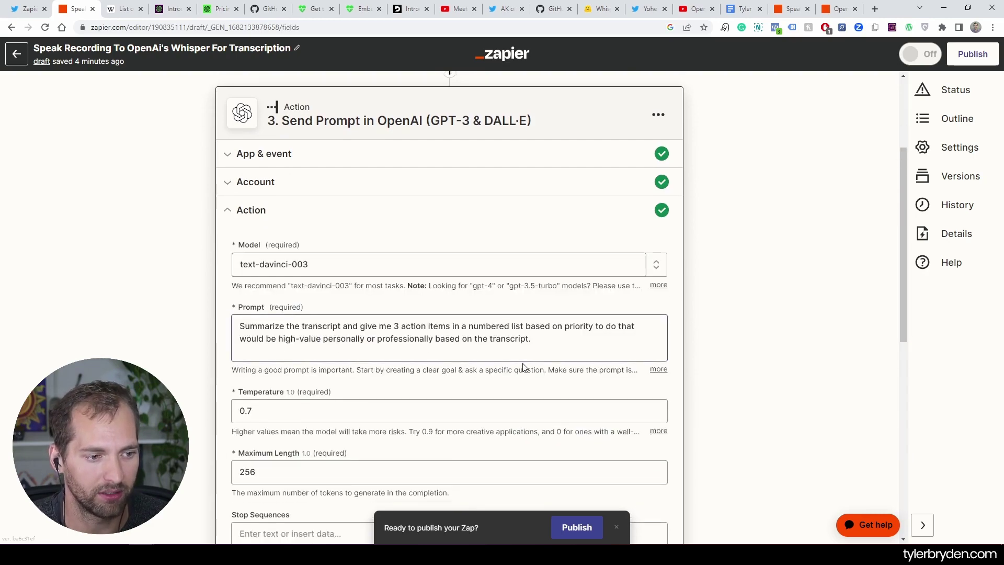
{"action": "scroll", "coordinate": [554, 348], "scroll_direction": "down", "scroll_amount": 1}
{"action": "scroll", "coordinate": [658, 319], "scroll_direction": "up", "scroll_amount": 1}
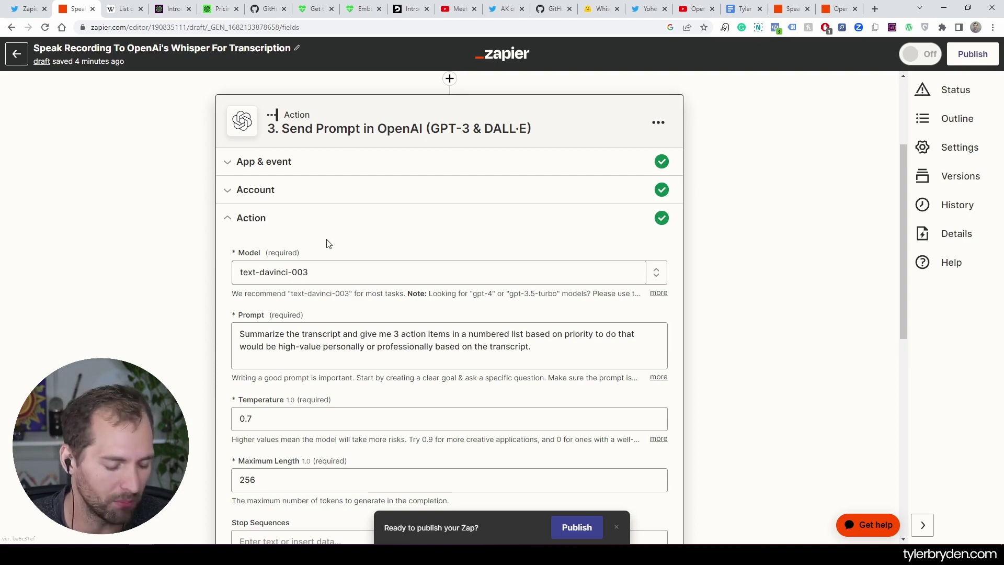
{"action": "scroll", "coordinate": [443, 328], "scroll_direction": "up", "scroll_amount": 3}
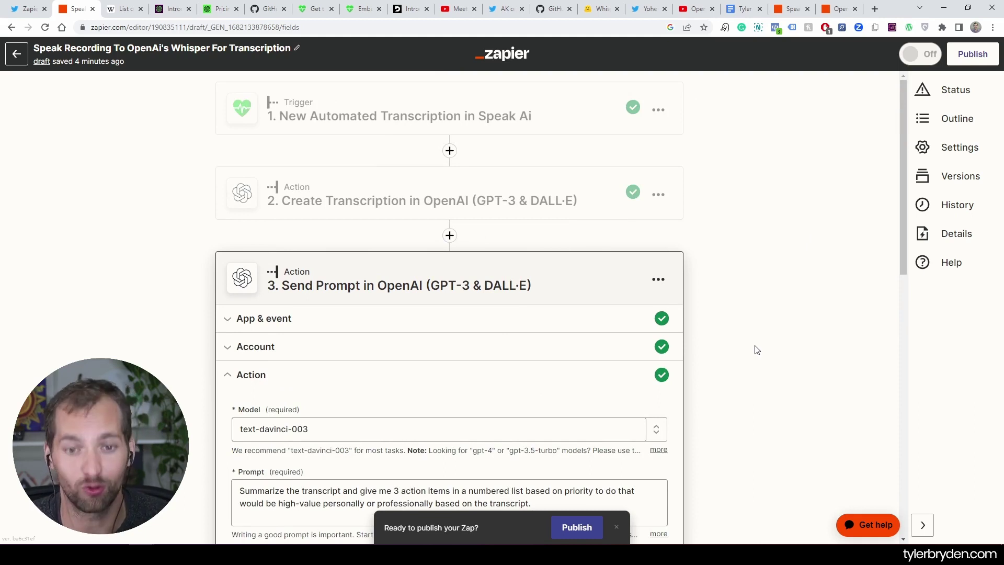
{"action": "scroll", "coordinate": [734, 350], "scroll_direction": "down", "scroll_amount": 2}
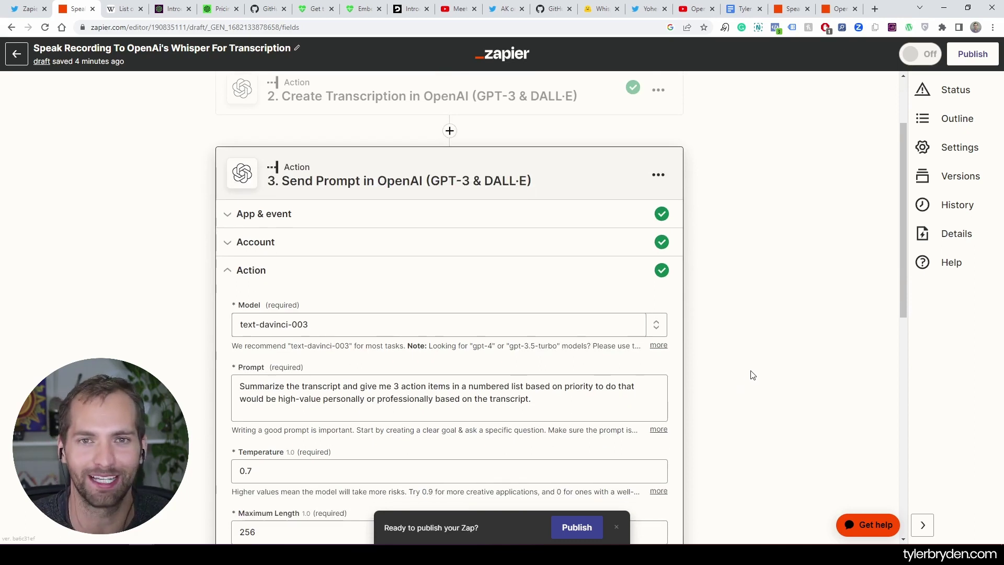
{"action": "scroll", "coordinate": [734, 362], "scroll_direction": "down", "scroll_amount": 4}
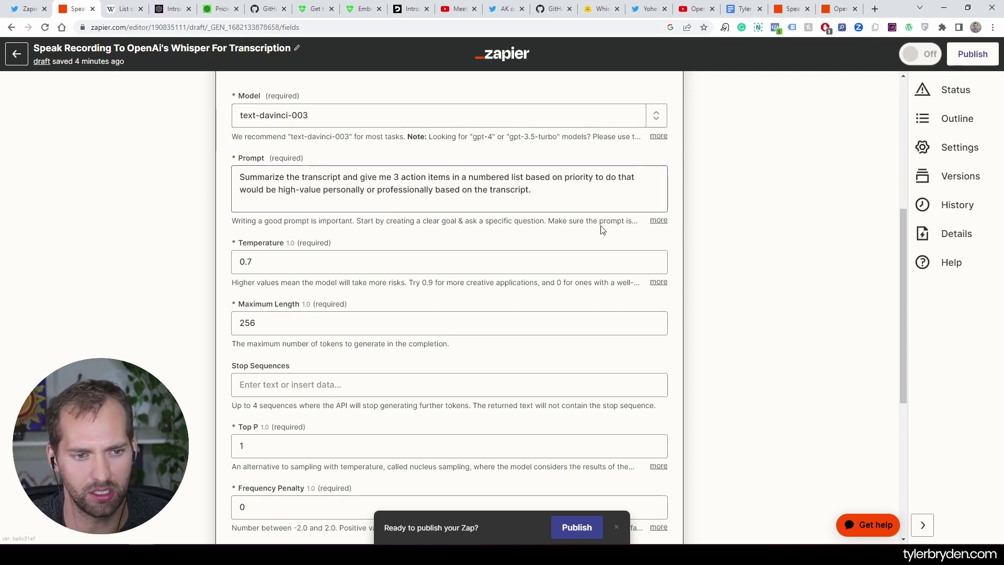
{"action": "scroll", "coordinate": [596, 249], "scroll_direction": "down", "scroll_amount": 2}
{"action": "scroll", "coordinate": [461, 236], "scroll_direction": "down", "scroll_amount": 1}
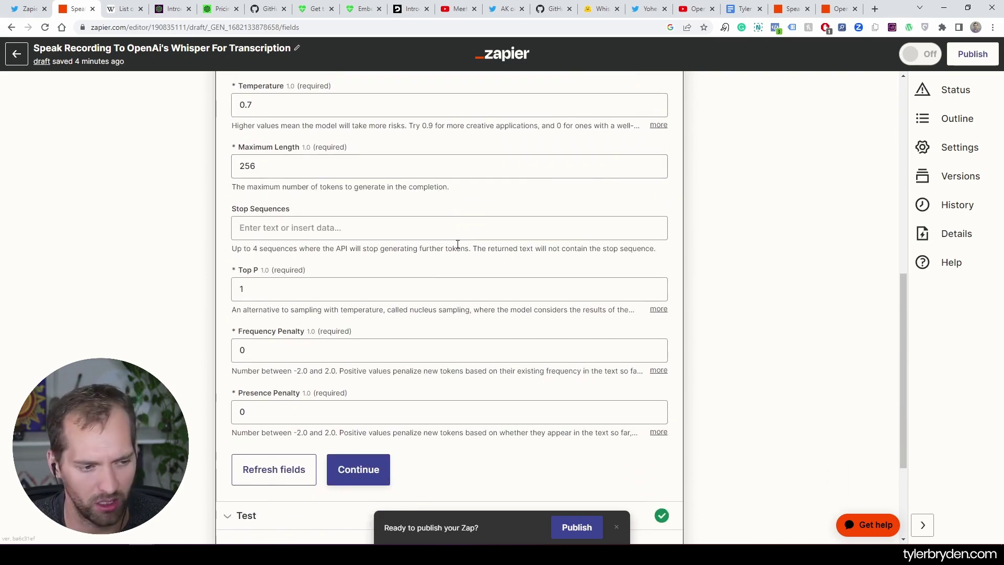
{"action": "key", "text": "ctrl+9"}
- Skim the earlier GPT and DALL-E integration video on YouTube, then return to the Zap
{"action": "left_click", "coordinate": [690, 8]}
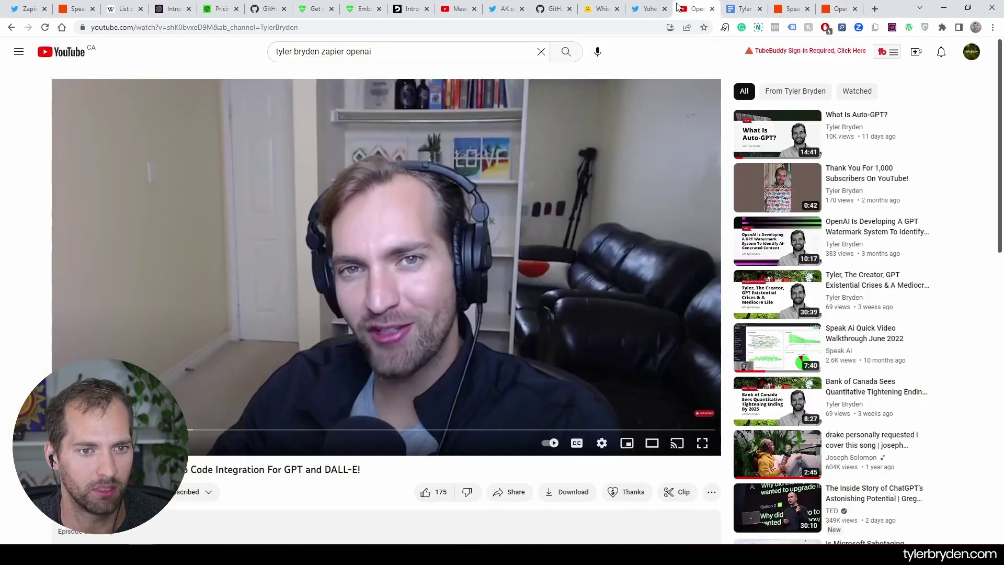
{"action": "scroll", "coordinate": [450, 299], "scroll_direction": "down", "scroll_amount": 2}
{"action": "scroll", "coordinate": [285, 376], "scroll_direction": "down", "scroll_amount": 2}
{"action": "scroll", "coordinate": [381, 425], "scroll_direction": "up", "scroll_amount": 4}
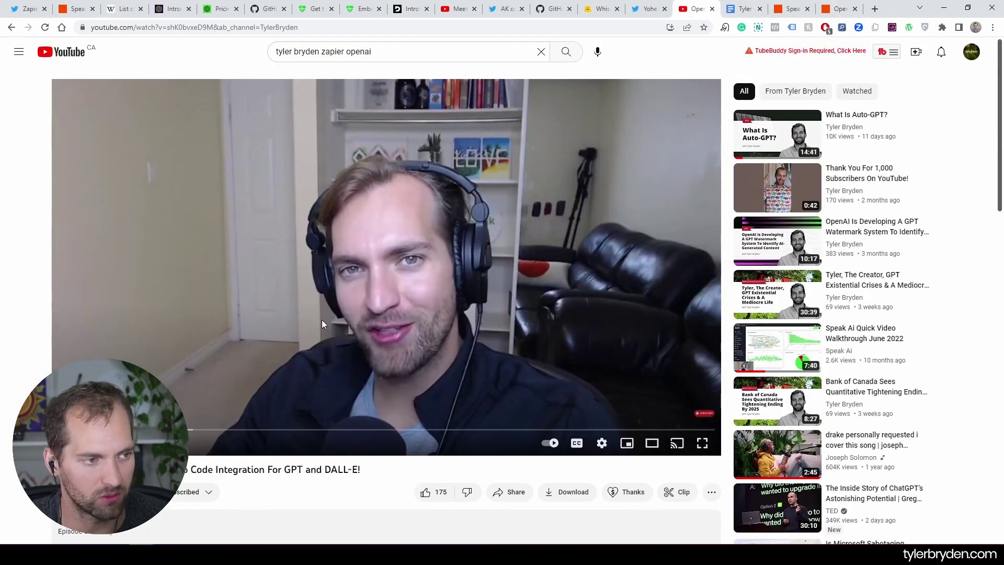
{"action": "left_click", "coordinate": [73, 8]}
{"action": "scroll", "coordinate": [594, 246], "scroll_direction": "down", "scroll_amount": 3}
- Test Send Prompt, review the text-davinci-003 summary with 3 numbered action items, and continue
{"action": "left_click", "coordinate": [374, 309]}
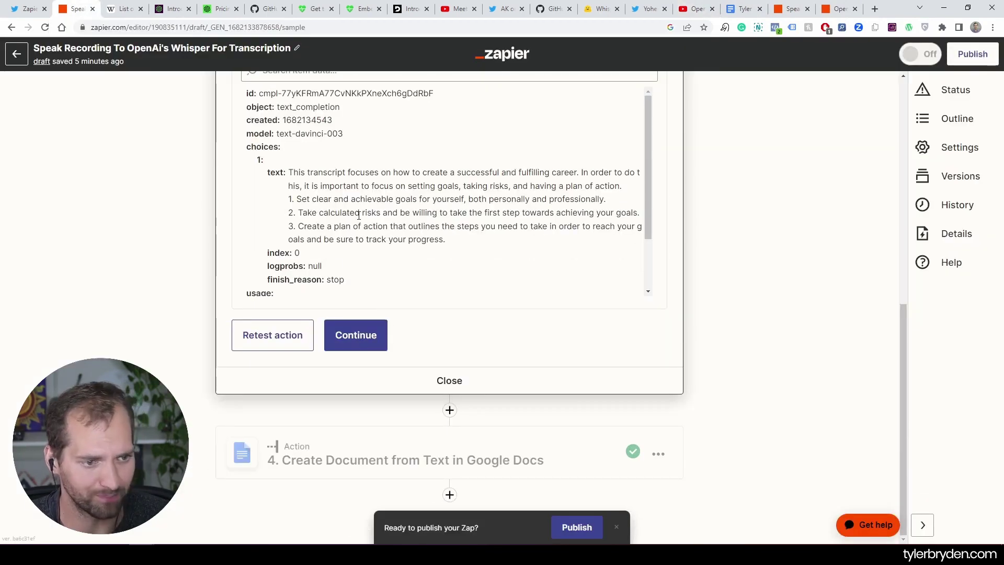
{"action": "scroll", "coordinate": [372, 211], "scroll_direction": "down", "scroll_amount": 2}
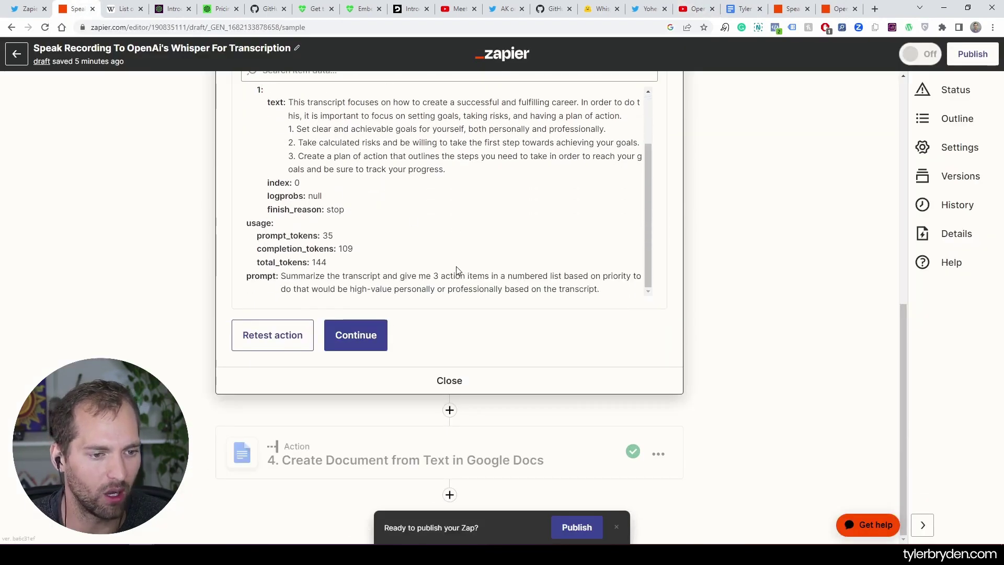
{"action": "scroll", "coordinate": [492, 230], "scroll_direction": "up", "scroll_amount": 2}
{"action": "scroll", "coordinate": [421, 215], "scroll_direction": "down", "scroll_amount": 2}
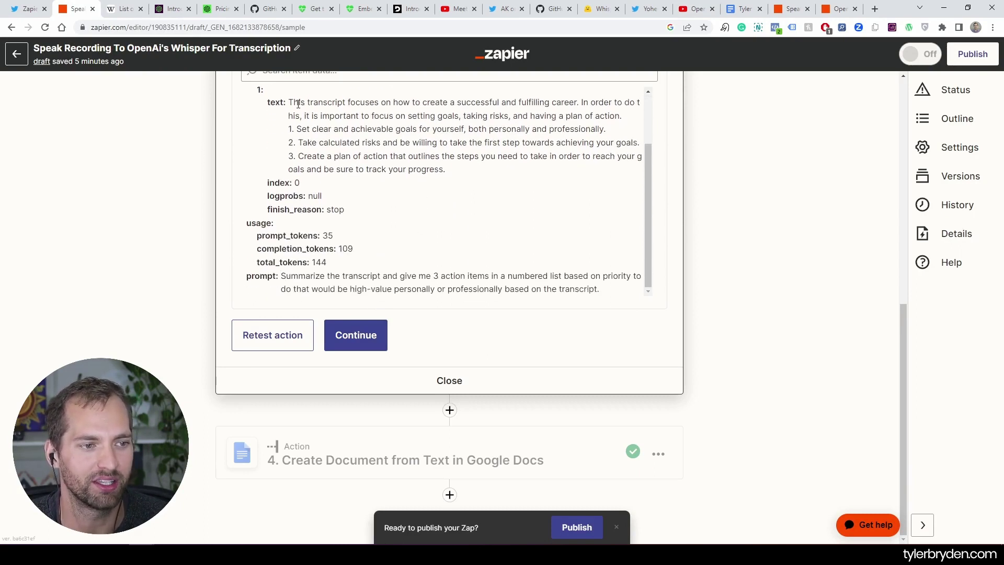
{"action": "left_click_drag", "start_coordinate": [297, 103], "coordinate": [462, 179]}
{"action": "left_click", "coordinate": [463, 181]}
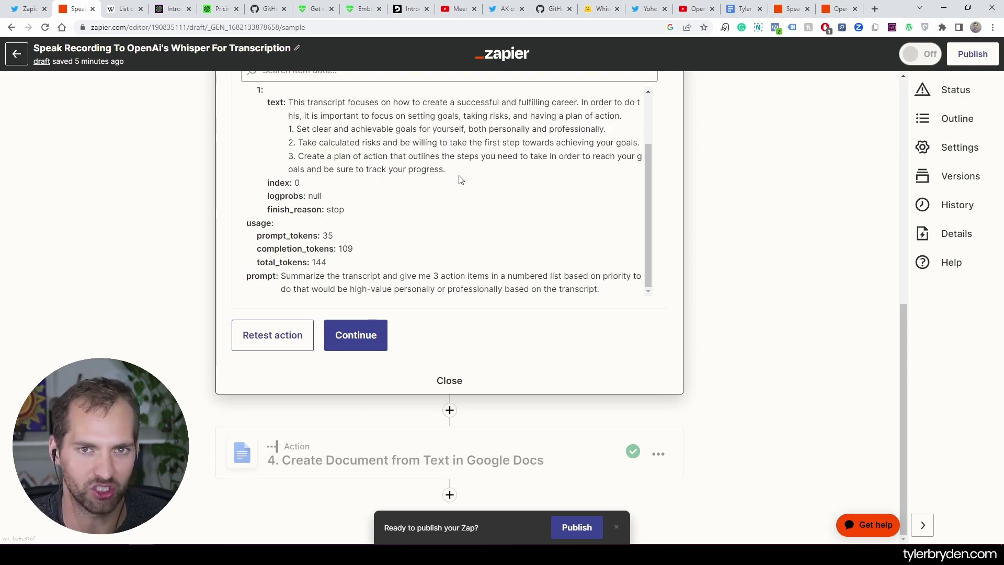
{"action": "left_click", "coordinate": [366, 327]}
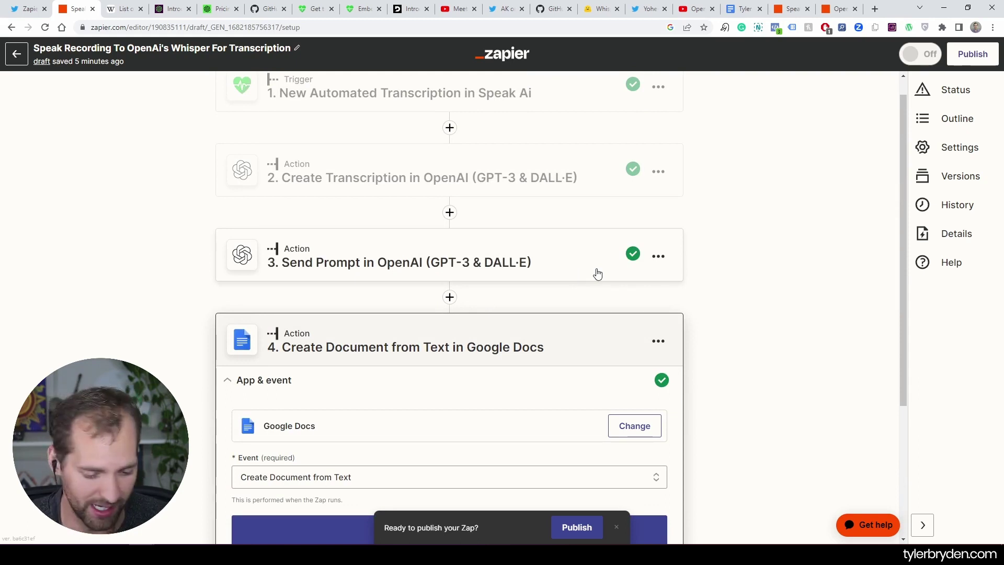
- Confirm Google Docs Create Document from Text, revealing name from step 1, content from Choices Text, folder Zapier
{"action": "scroll", "coordinate": [721, 267], "scroll_direction": "up", "scroll_amount": 1}
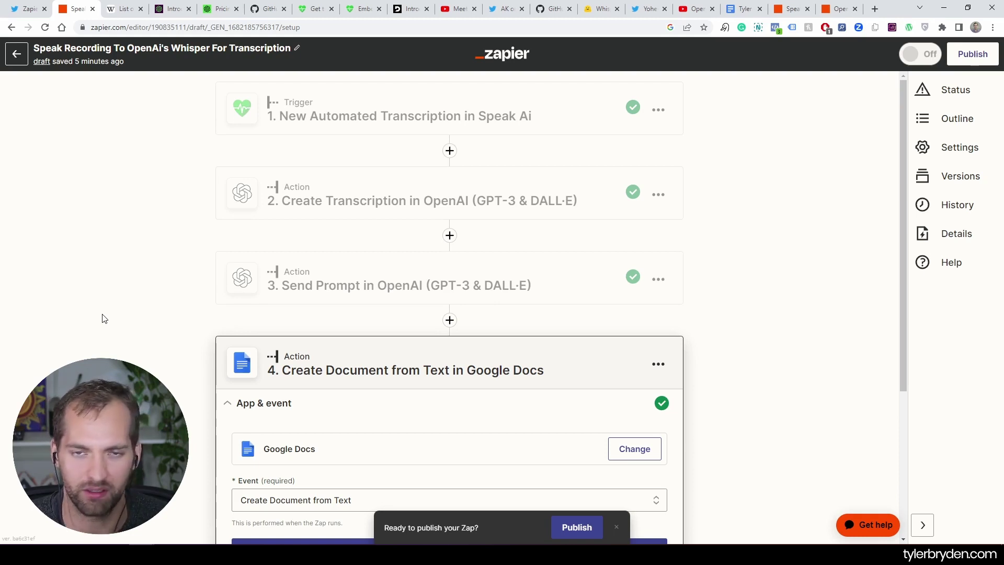
{"action": "scroll", "coordinate": [103, 318], "scroll_direction": "down", "scroll_amount": 2}
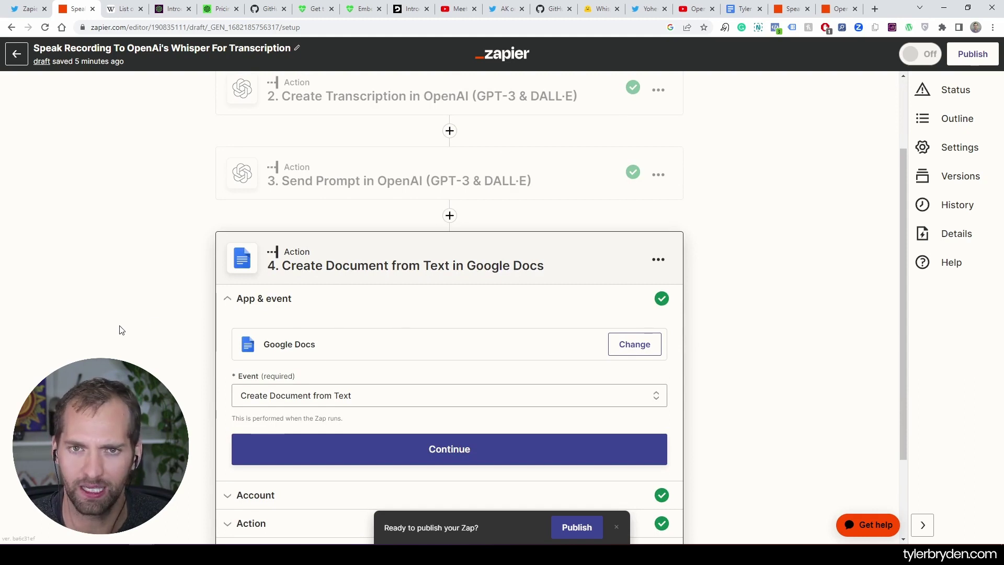
{"action": "scroll", "coordinate": [377, 320], "scroll_direction": "down", "scroll_amount": 1}
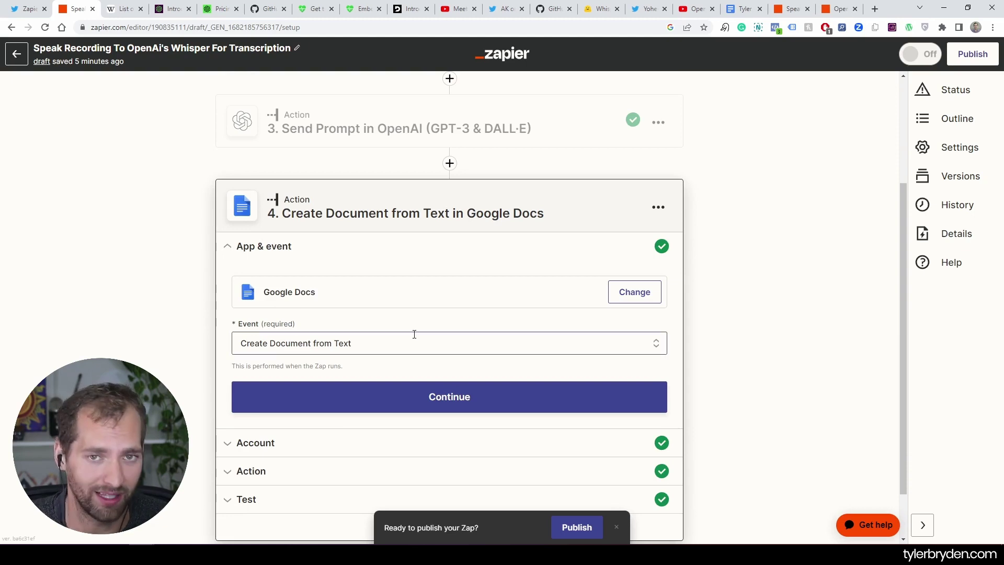
{"action": "left_click", "coordinate": [416, 388]}
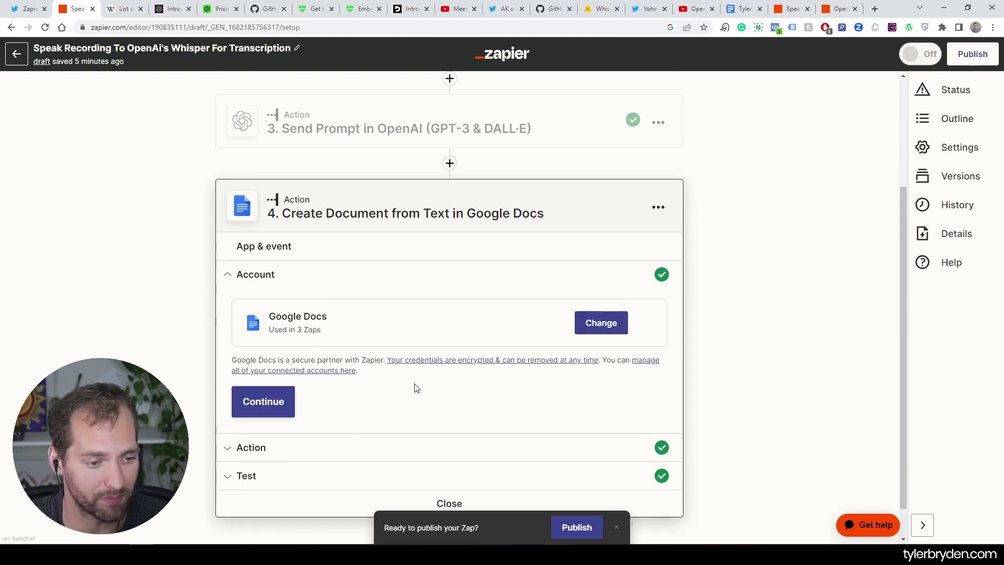
{"action": "left_click", "coordinate": [284, 447]}
{"action": "scroll", "coordinate": [495, 403], "scroll_direction": "down", "scroll_amount": 1}
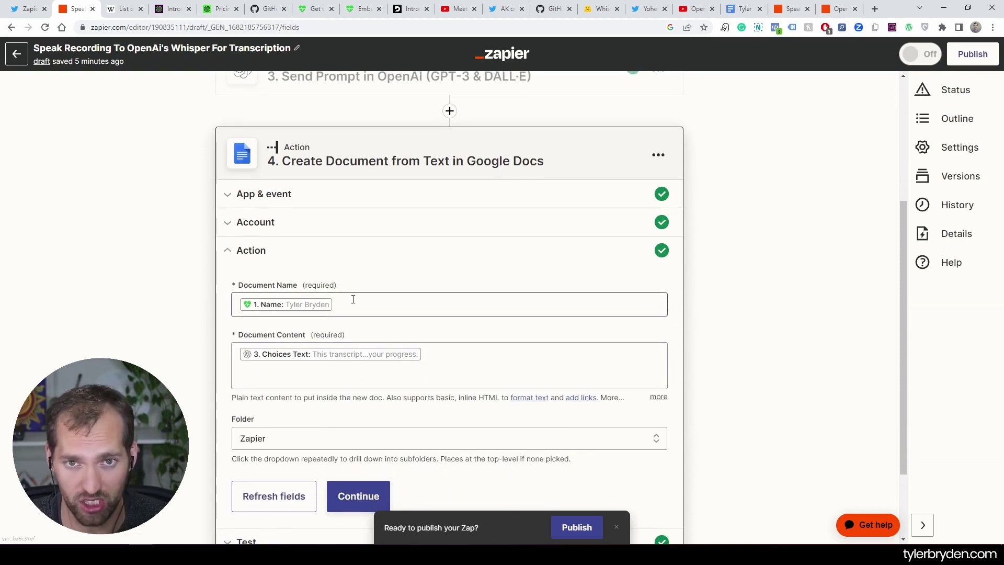
- Check every prompt output field for Document Content, leaving Choices Text in place, then view the generated Google Doc
{"action": "left_click", "coordinate": [436, 350]}
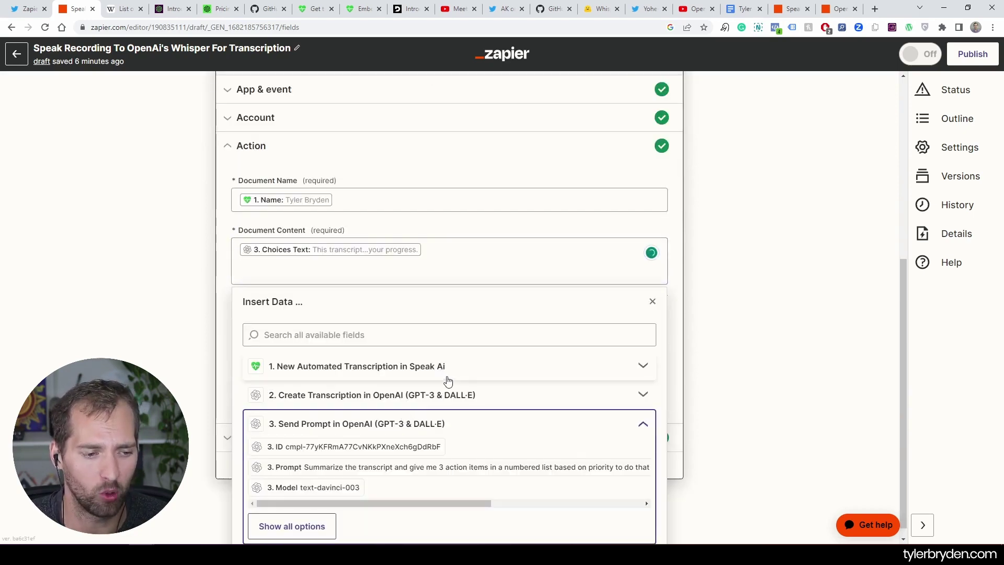
{"action": "left_click", "coordinate": [309, 523]}
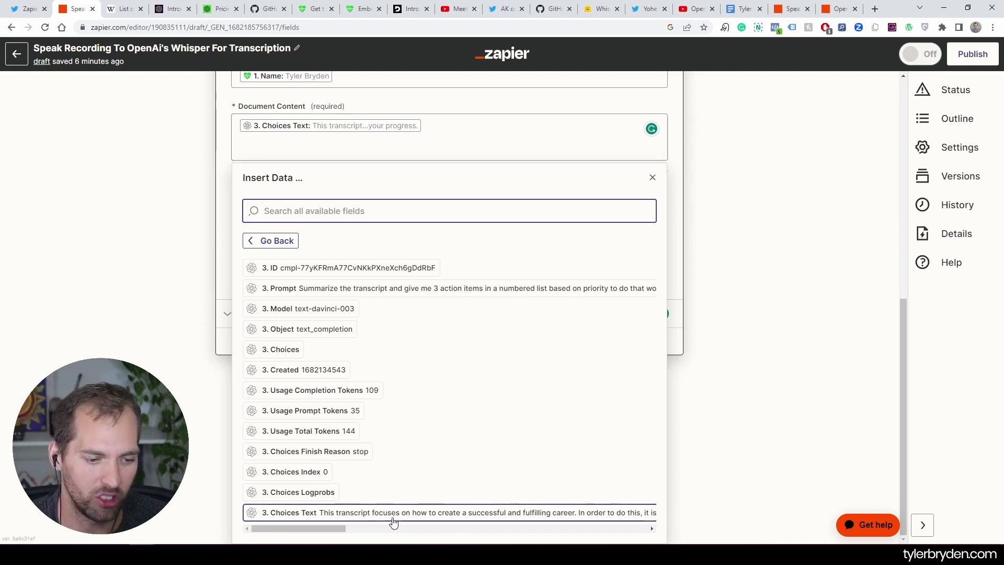
{"action": "left_click", "coordinate": [745, 341]}
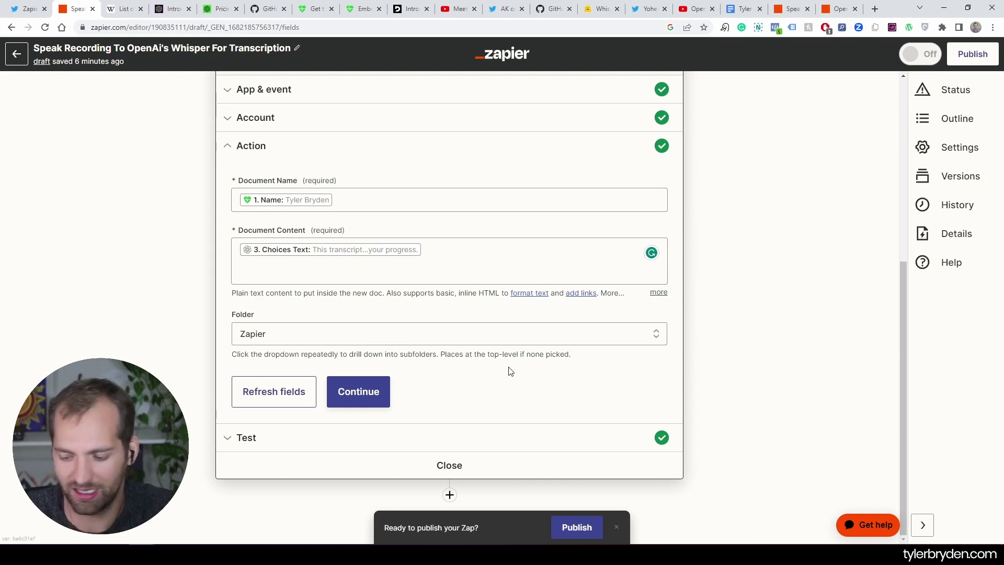
{"action": "left_click", "coordinate": [743, 9]}
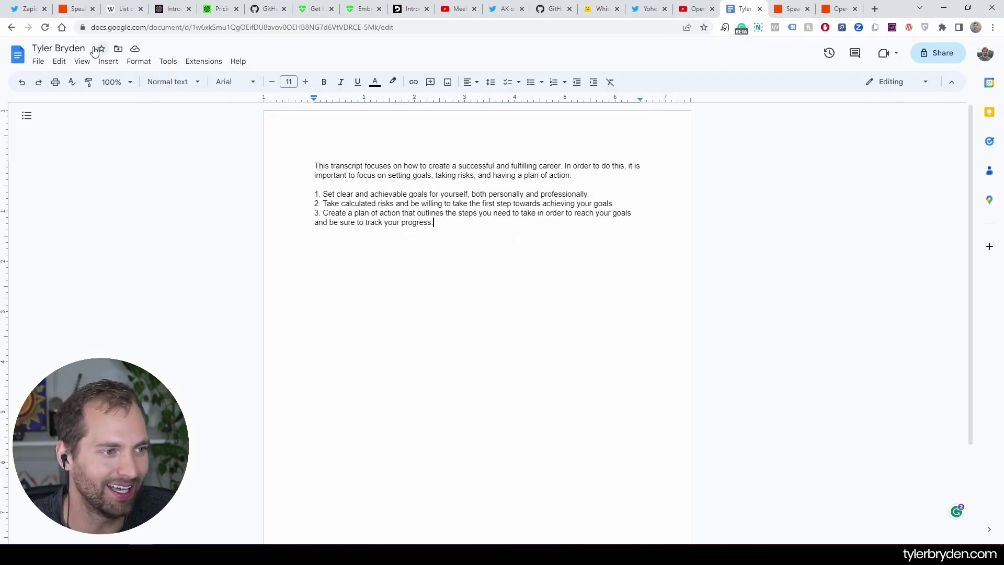
- Select and read the doc's transcript summary and three numbered action items, then go back to the Zap draft
{"action": "left_click_drag", "start_coordinate": [291, 168], "coordinate": [499, 223]}
{"action": "left_click", "coordinate": [500, 223]}
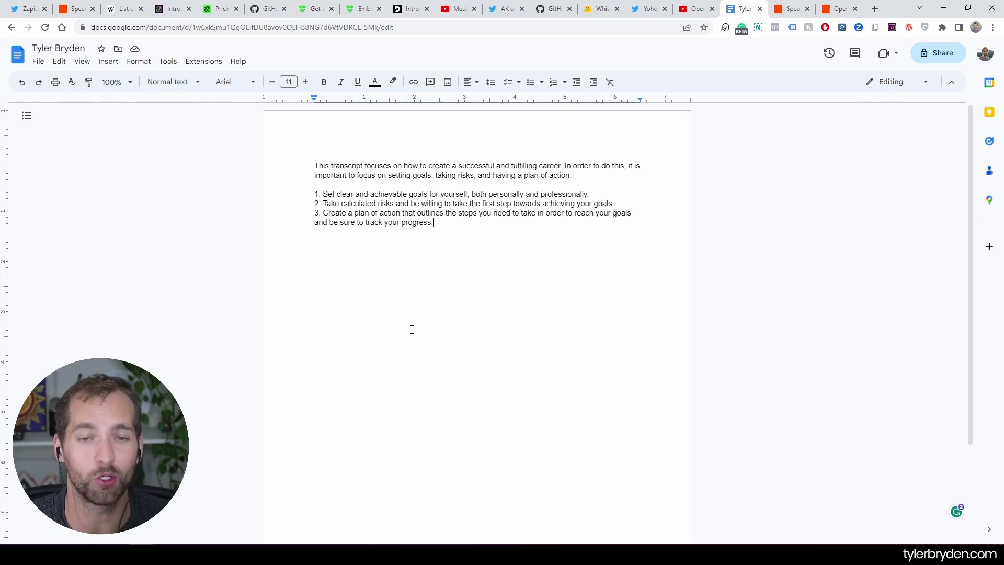
{"action": "left_click", "coordinate": [73, 9]}
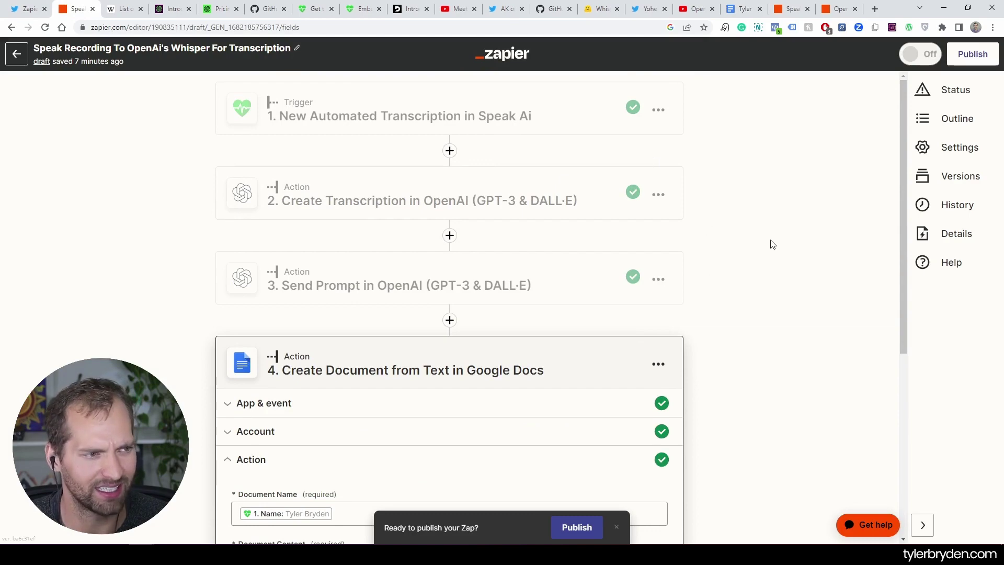
{"action": "scroll", "coordinate": [773, 244], "scroll_direction": "down", "scroll_amount": 6}
{"action": "scroll", "coordinate": [773, 256], "scroll_direction": "up", "scroll_amount": 6}
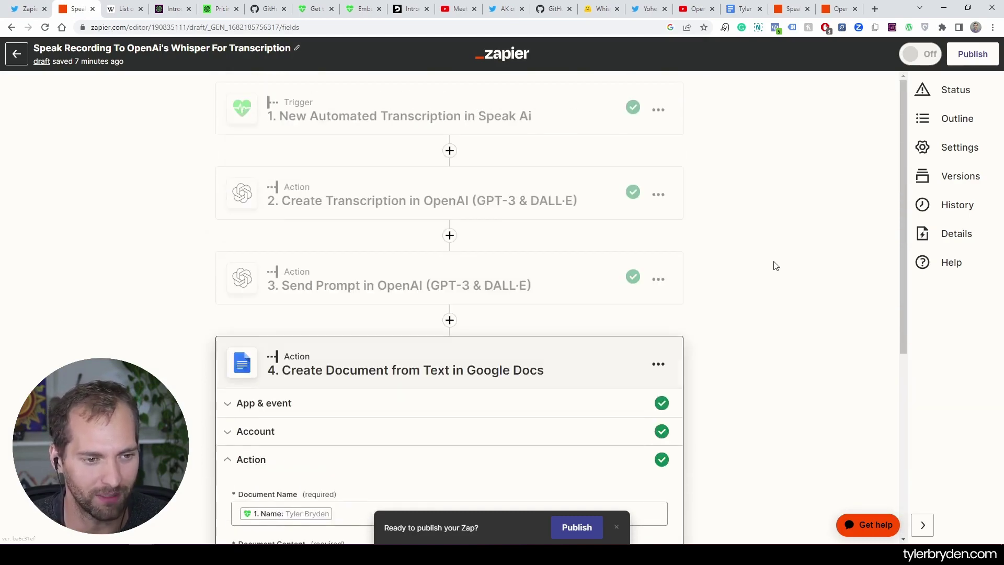
{"action": "scroll", "coordinate": [789, 269], "scroll_direction": "down", "scroll_amount": 2}
{"action": "scroll", "coordinate": [791, 268], "scroll_direction": "up", "scroll_amount": 2}
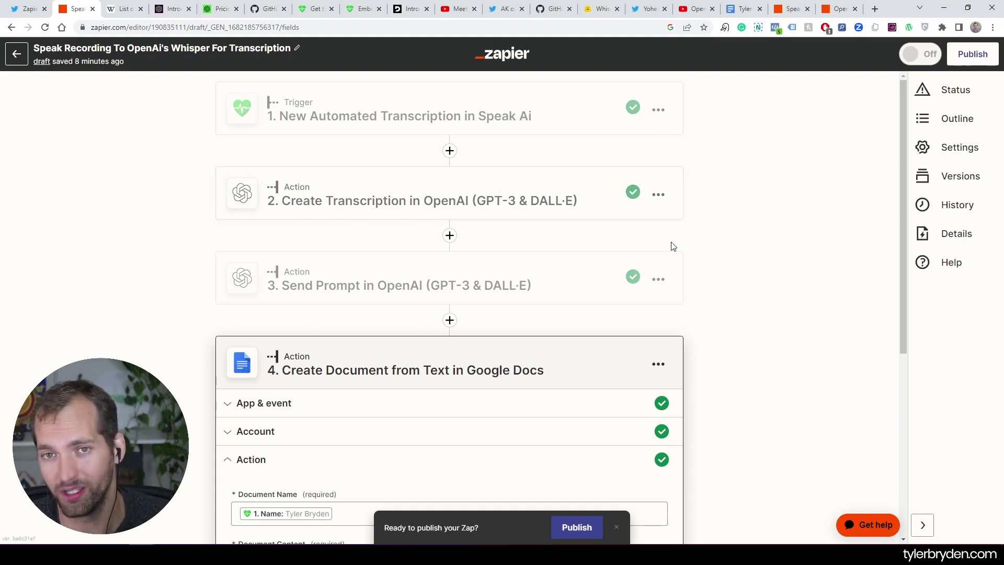
{"action": "scroll", "coordinate": [730, 297], "scroll_direction": "down", "scroll_amount": 1}
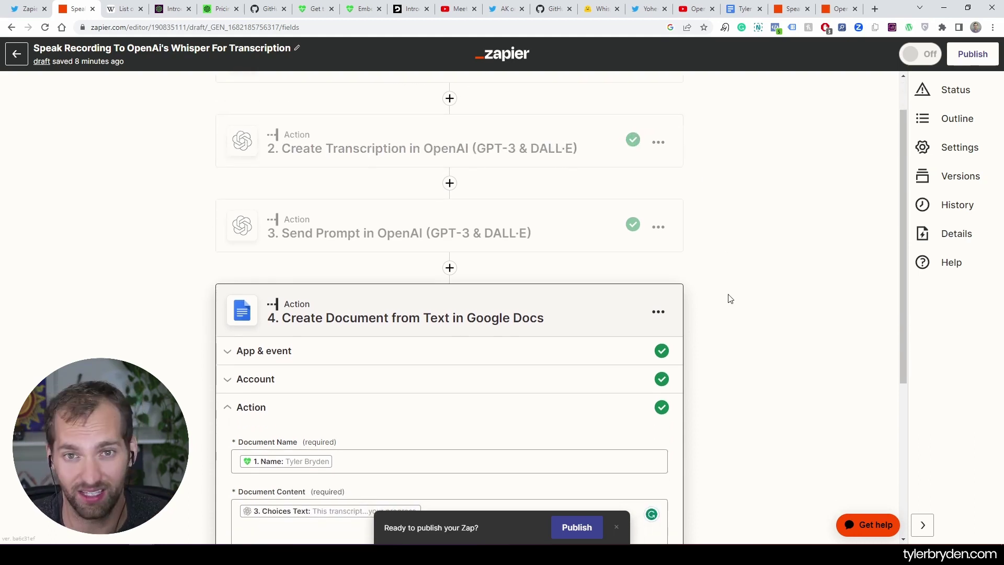